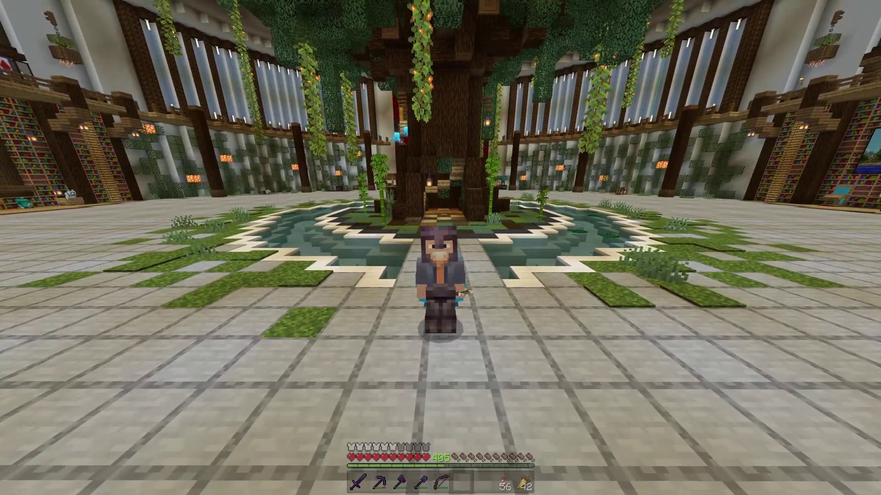
- Examine the player and the hall from several camera perspectives, and check the pause screen and the inventory
key("F5")
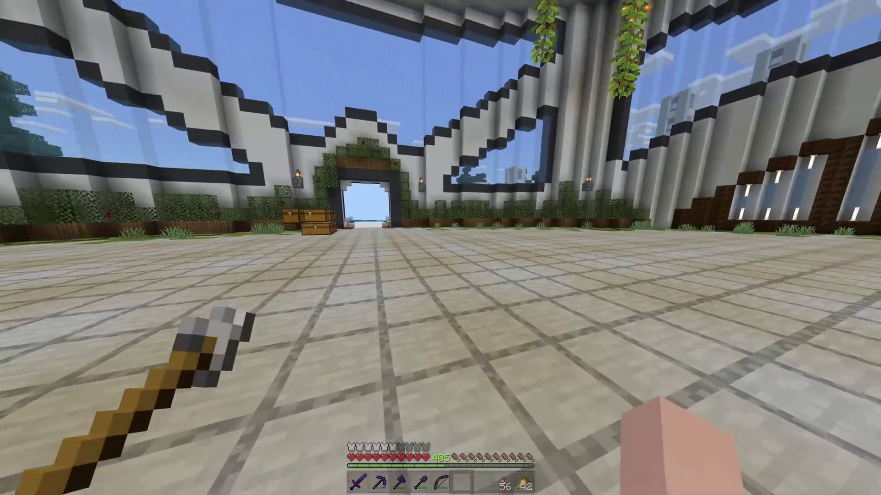
key("F5")
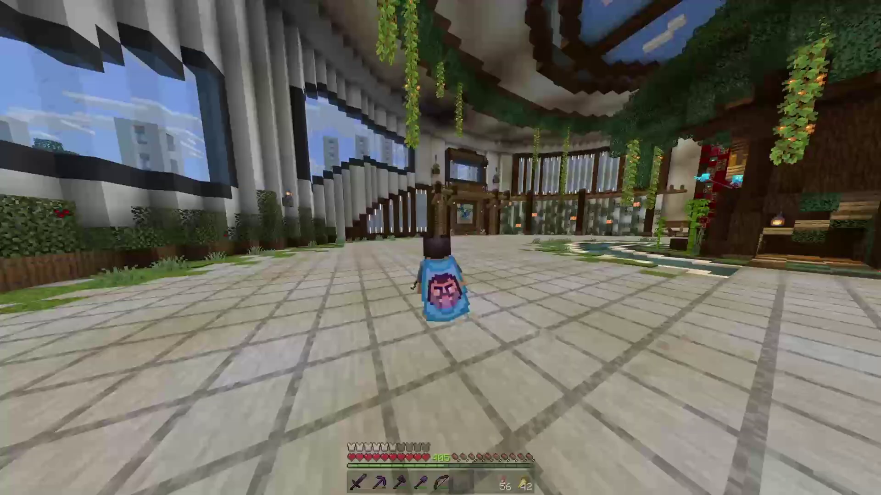
key("F5")
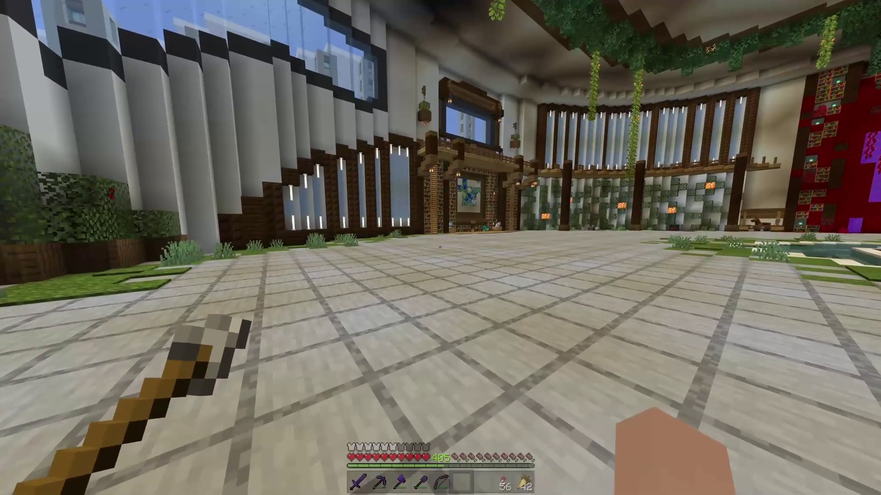
key("Escape")
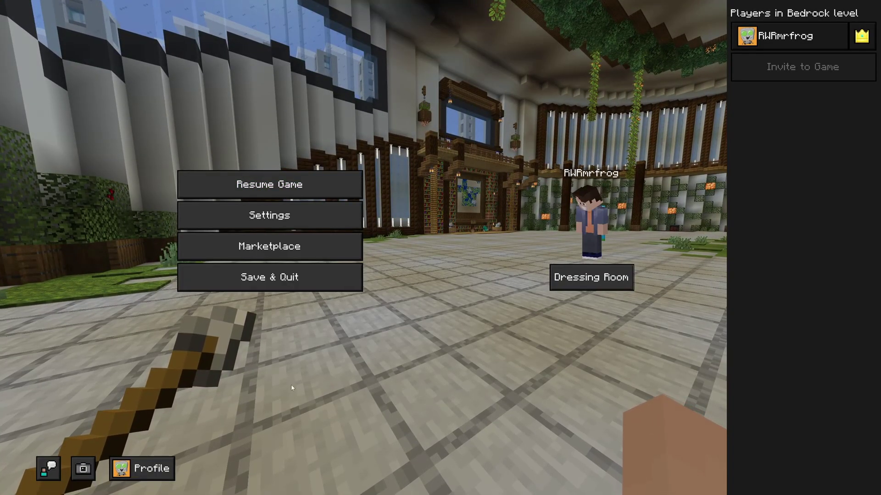
key("Escape")
key("e")
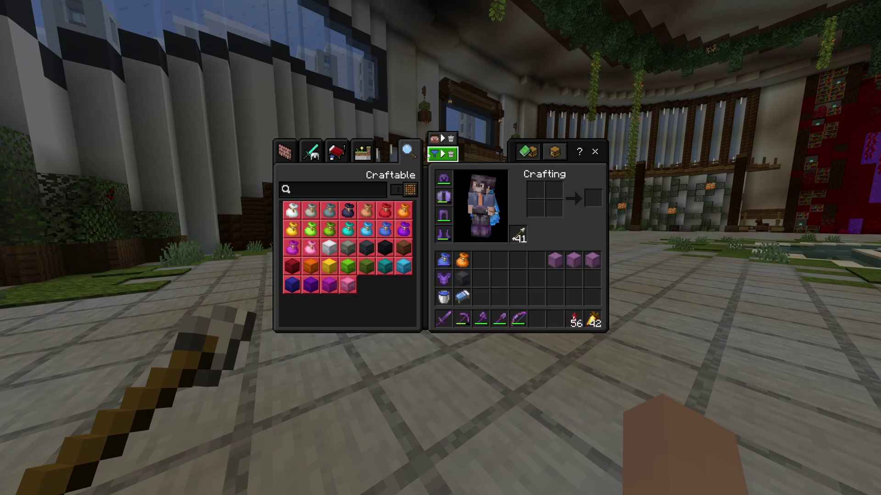
key("e")
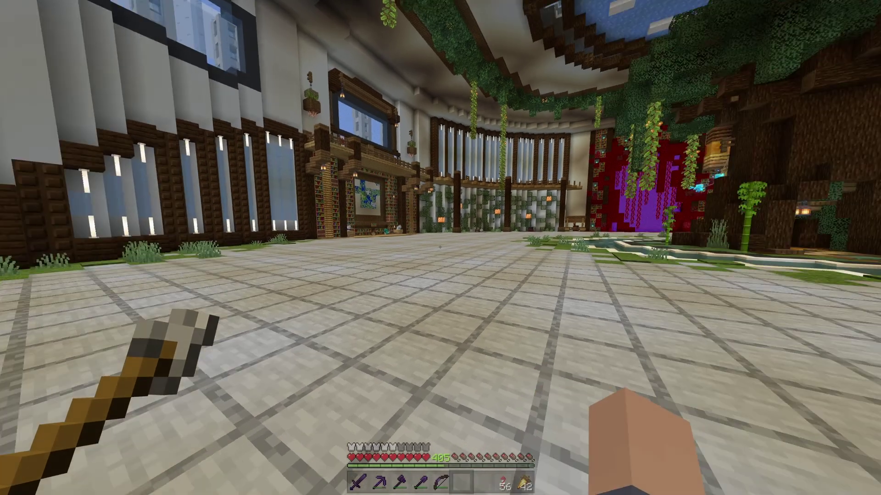
- Walk through the hall to the chests by the entrance, selecting the bow and viewing the character from the front on the way
key("w")
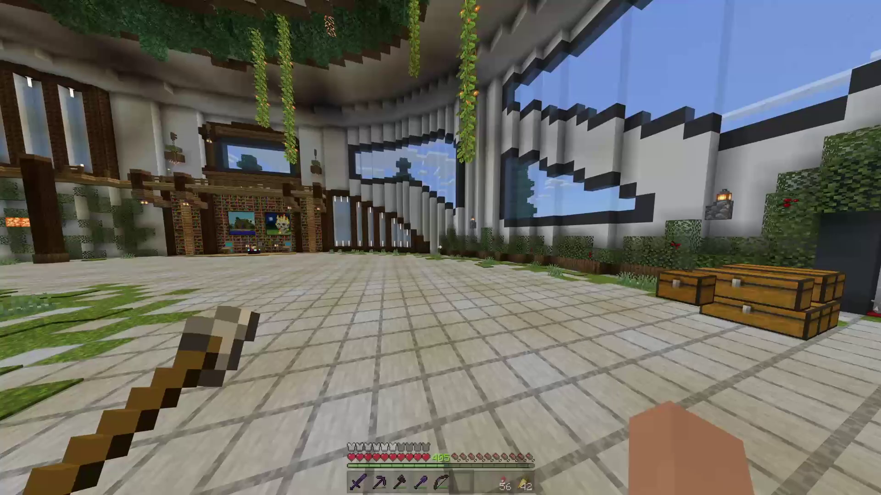
key("5")
key("6")
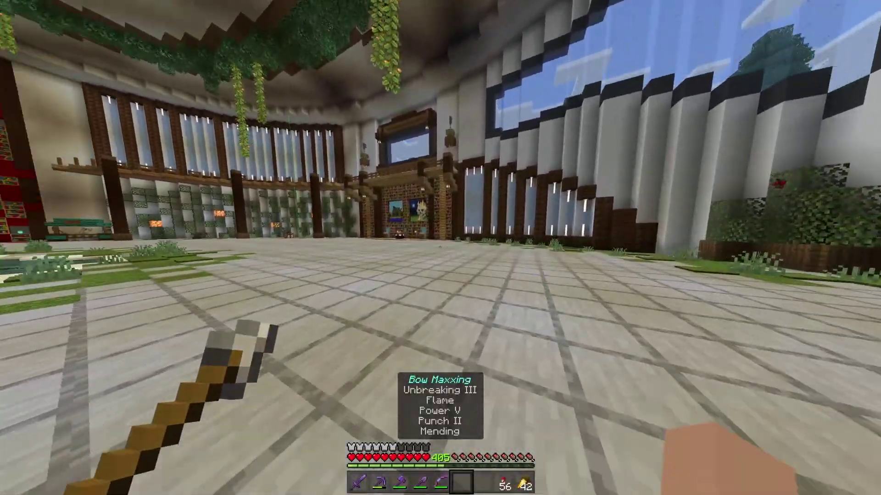
key("w")
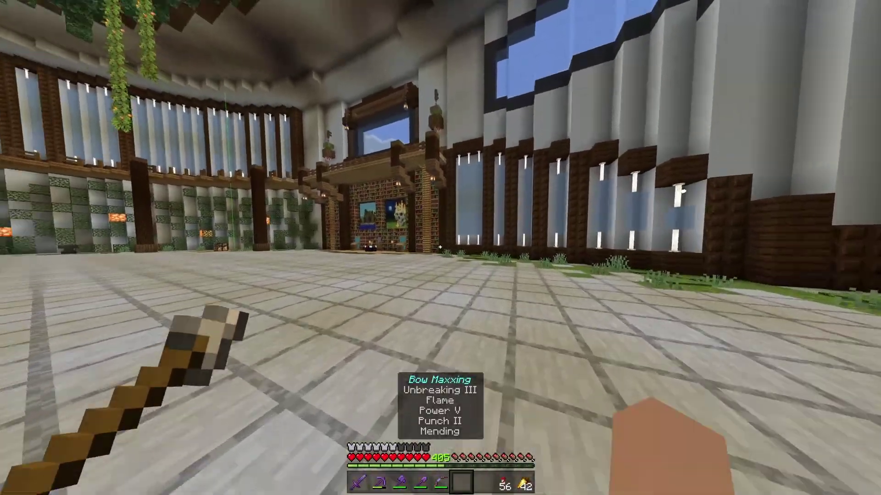
key("F5")
key("F5")
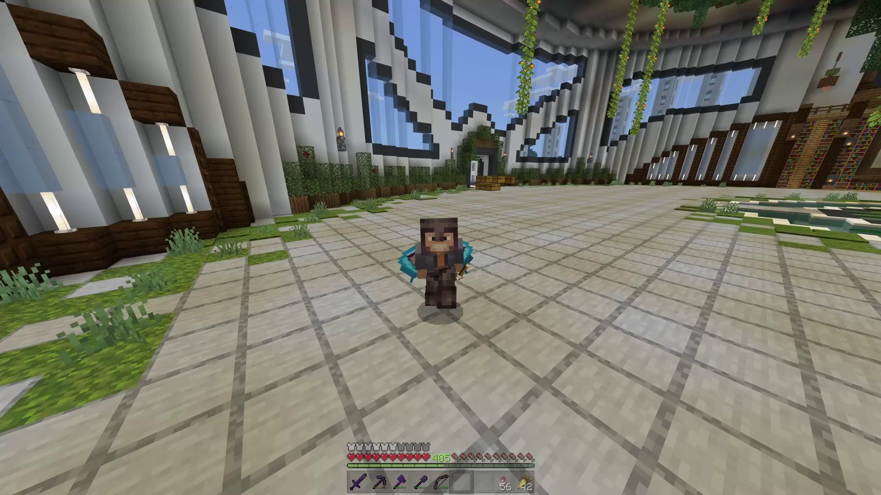
key("w")
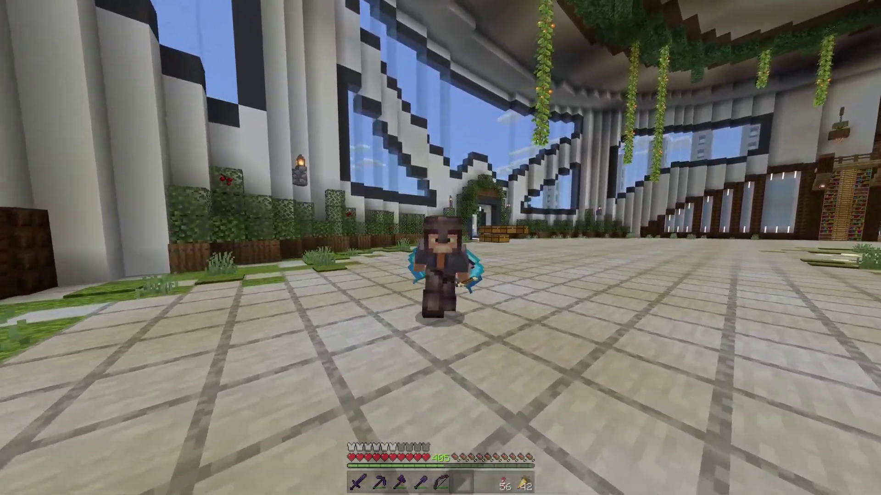
key("F5")
key("w")
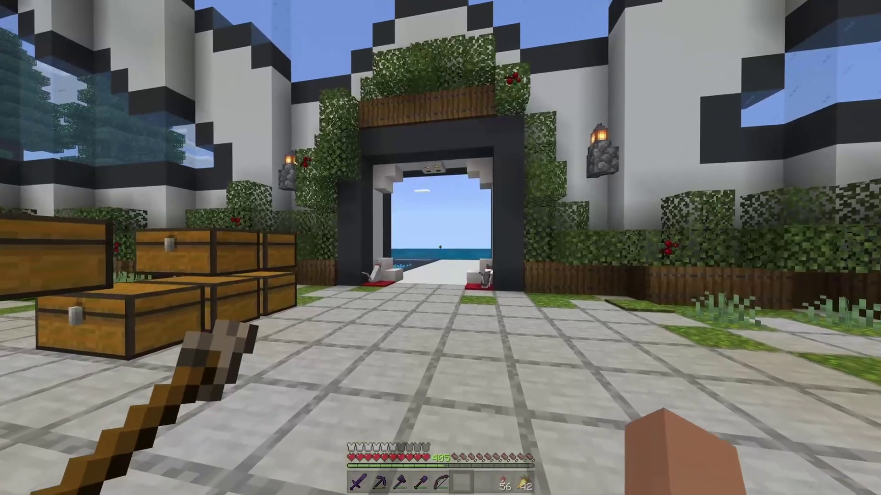
- Save and quit the Bedrock world, and close Minecraft
key("Escape")
left_click(333, 277)
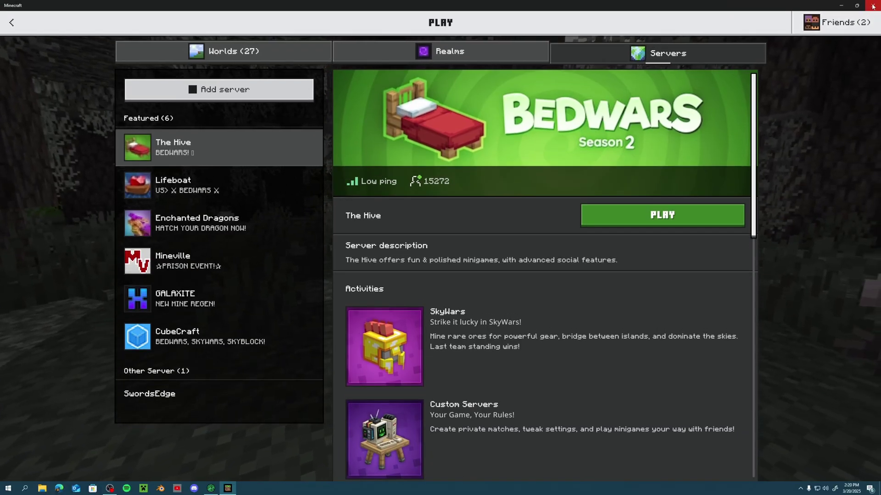
left_click(872, 5)
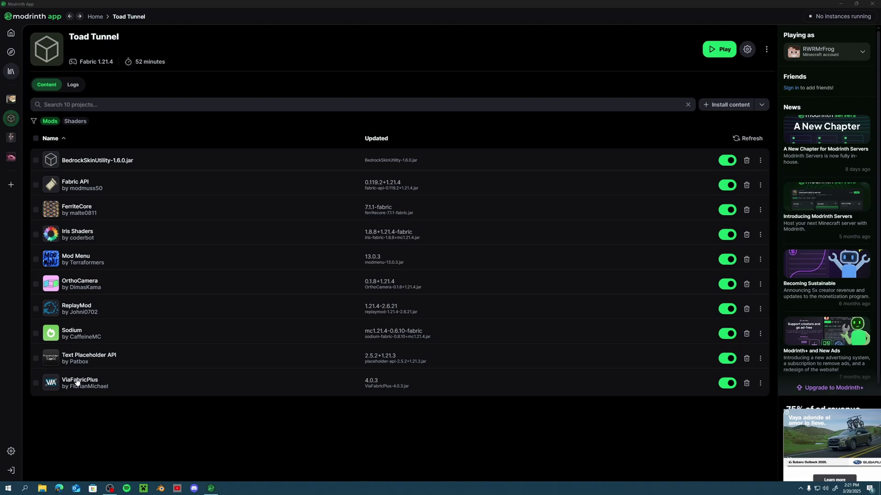
- Open the ViaFabricPlus project page from the Toad Tunnel instance and examine its supported server versions, highlighting the Bedrock Edition entry
left_click(54, 386)
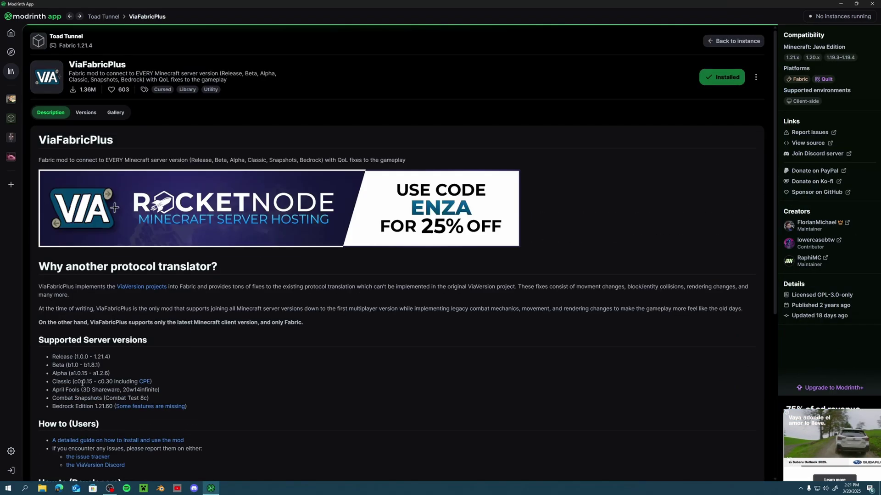
scroll(117, 110, "down", 5)
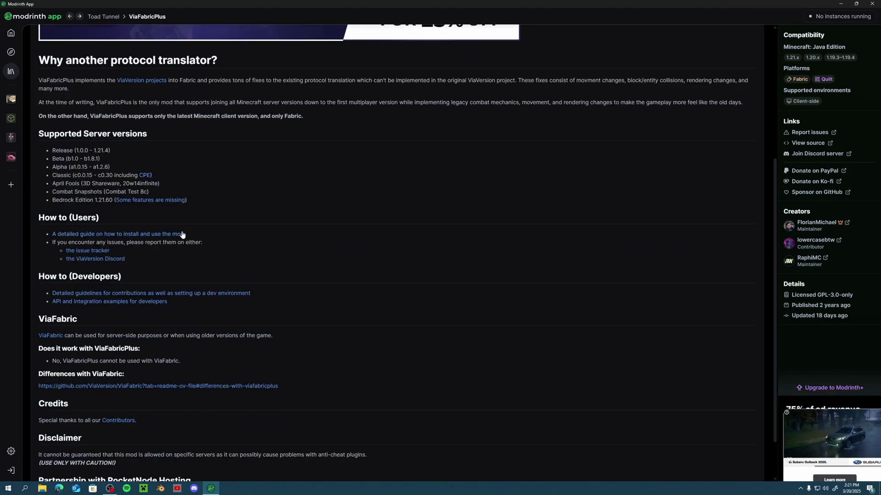
scroll(183, 235, "up", 3)
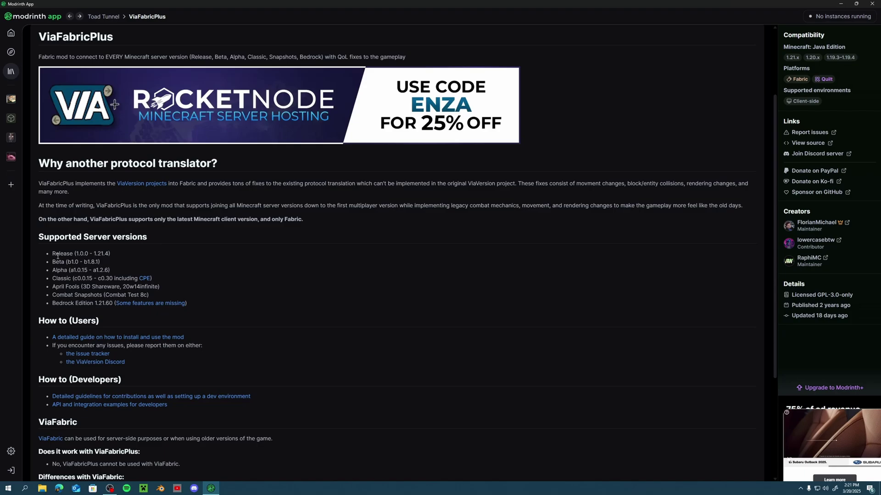
left_click_drag(53, 303, 76, 303)
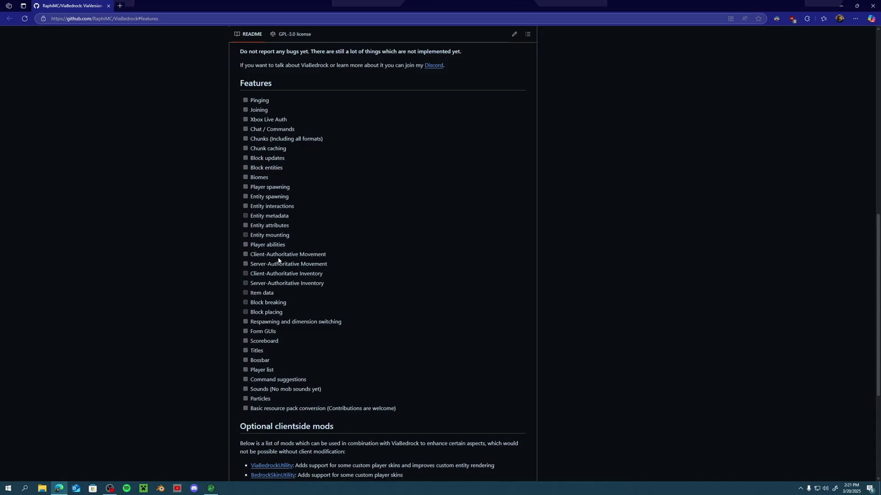
- Examine the ViaBedrock feature list on GitHub for implemented and missing features such as inventory, block breaking and block placing
scroll(278, 260, "up", 5, "ctrl")
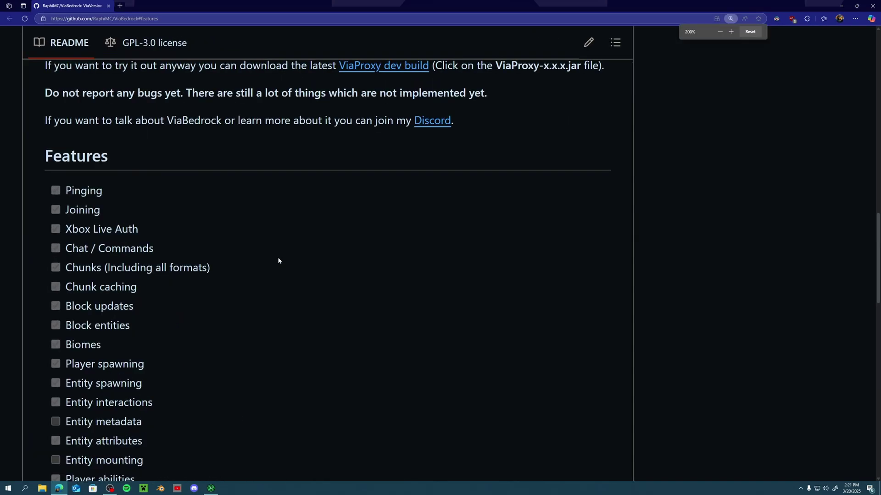
scroll(278, 261, "down", 3)
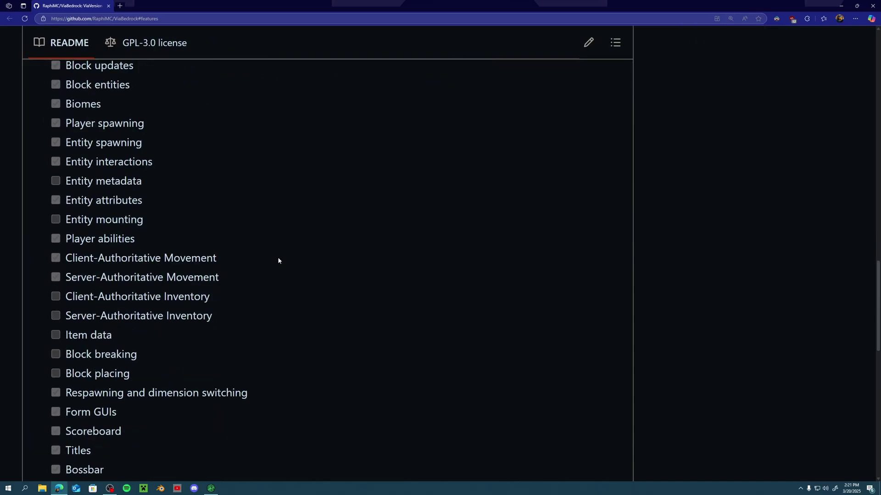
scroll(243, 291, "down", 2)
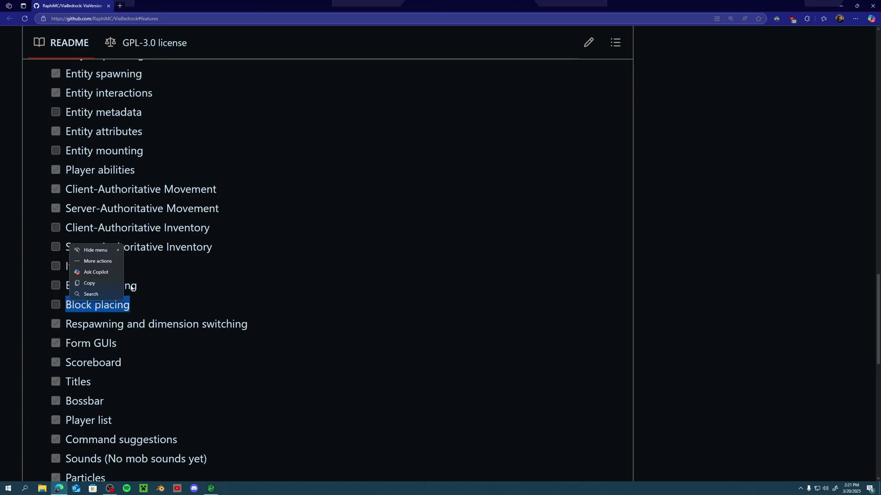
left_click(139, 285)
scroll(116, 272, "down", 2)
scroll(118, 275, "up", 4)
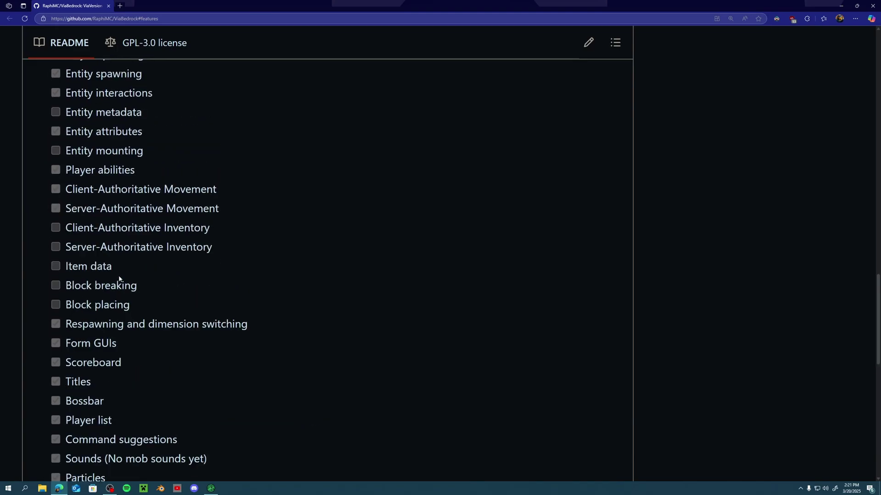
scroll(119, 275, "up", 5)
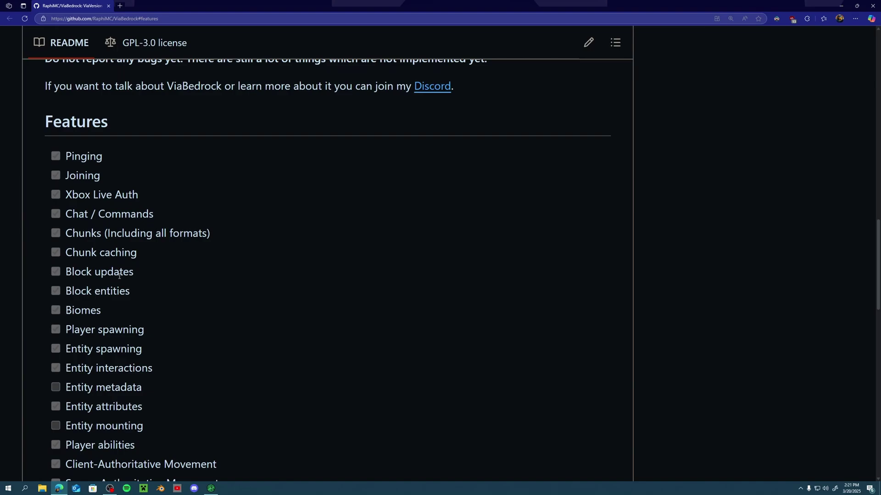
scroll(157, 288, "down", 1, "ctrl")
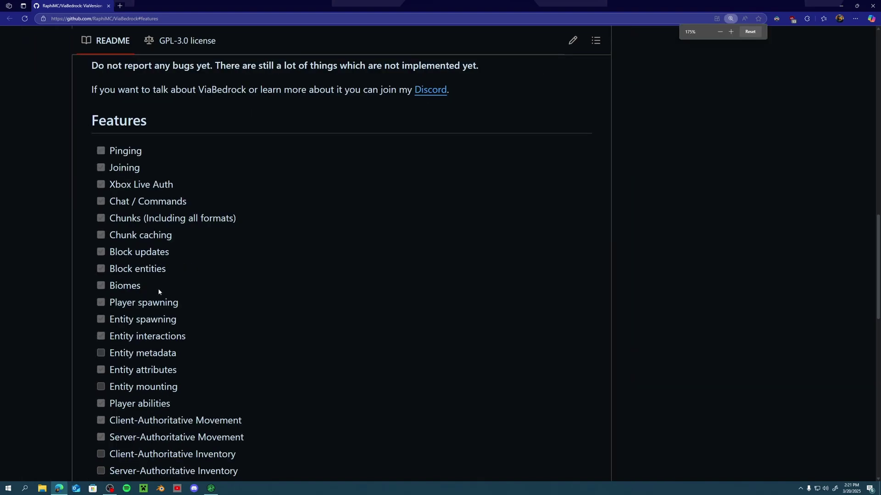
scroll(159, 292, "down", 4, "ctrl")
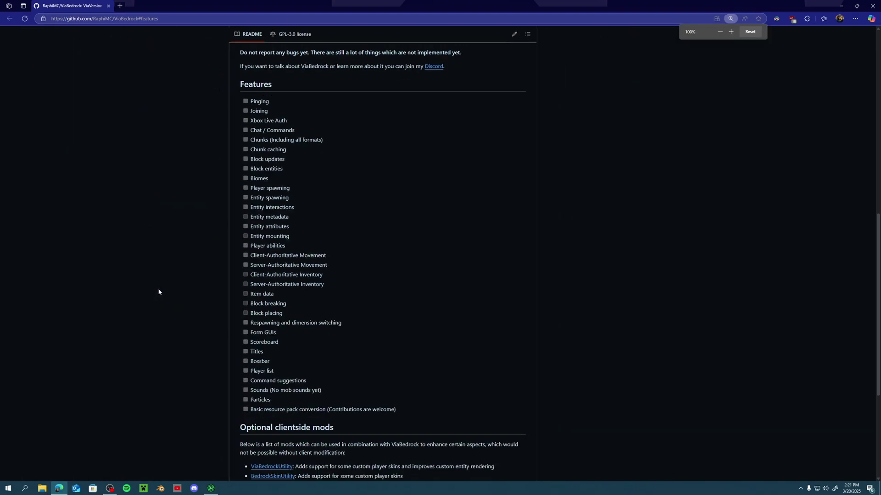
- Close the GitHub page and return from the ViaFabricPlus project page to the Toad Tunnel instance
left_click(874, 4)
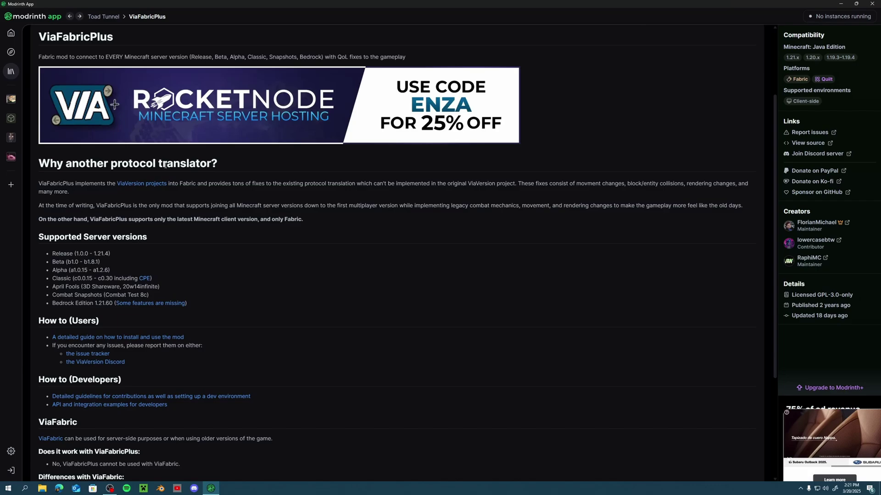
scroll(165, 164, "up", 3)
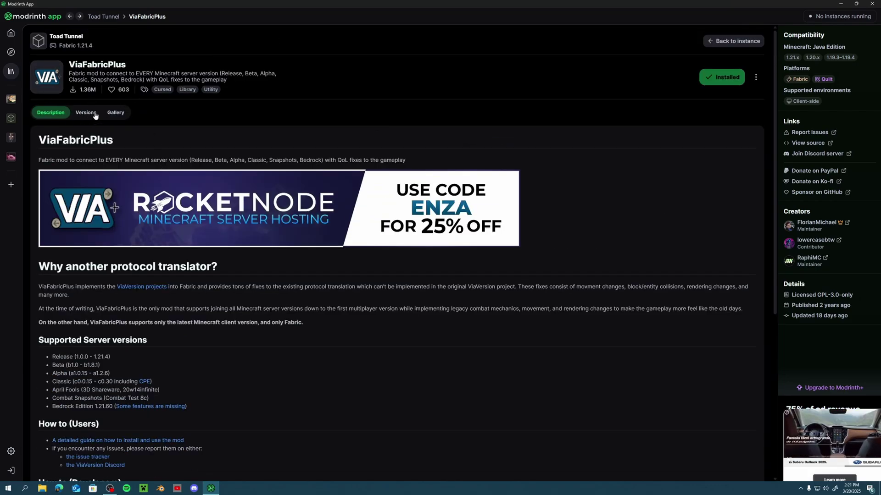
left_click(104, 17)
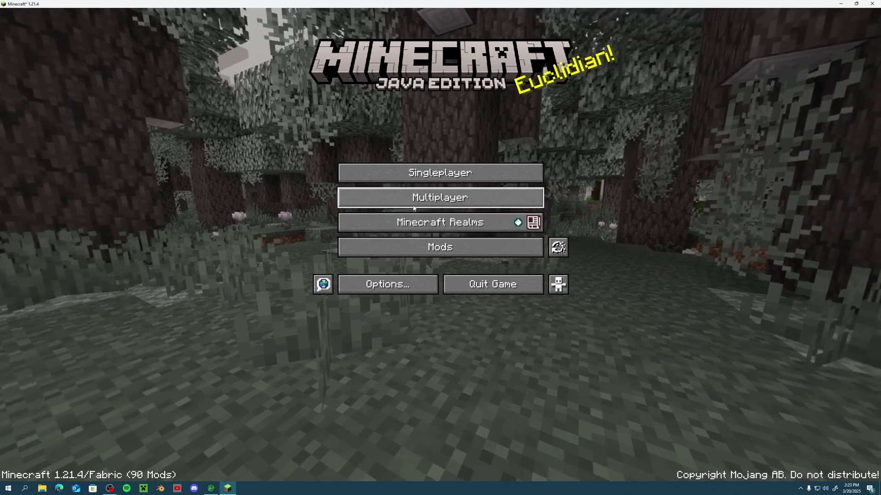
- Open the ViaFabricPlus protocol version list from the multiplayer screen and check the Bedrock 1.21.60 option
left_click(412, 198)
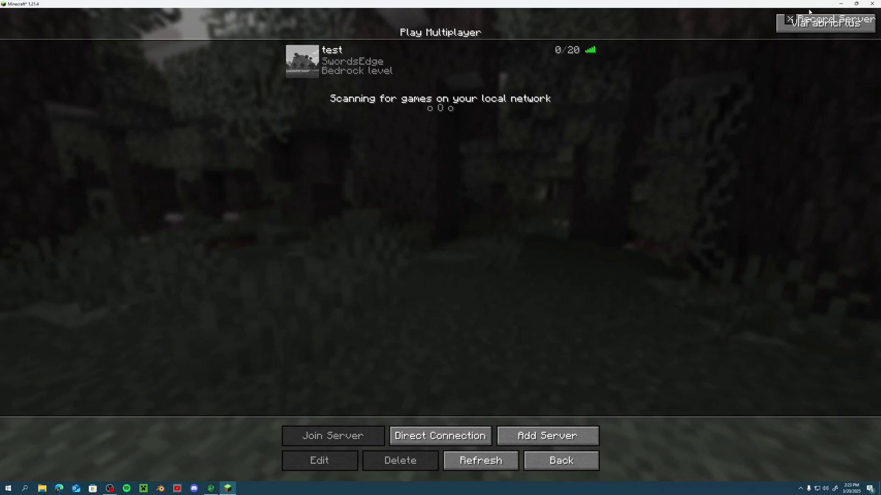
left_click(785, 31)
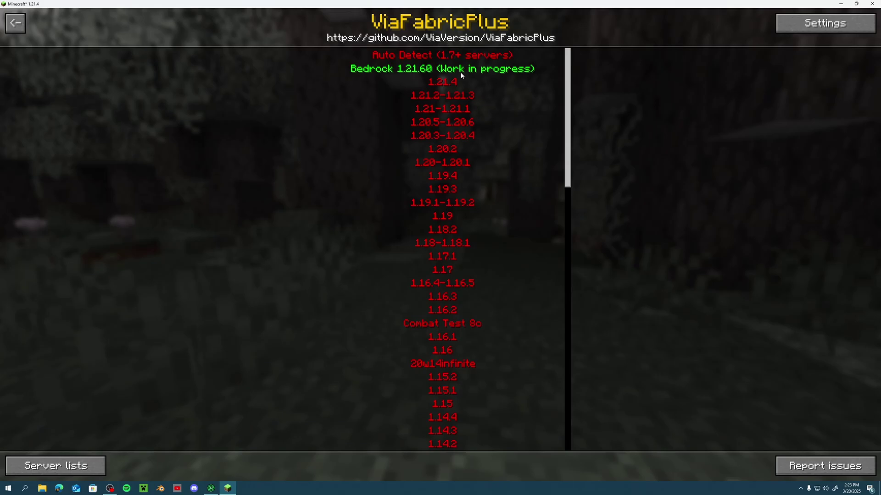
scroll(497, 160, "down", 2)
scroll(497, 160, "up", 2)
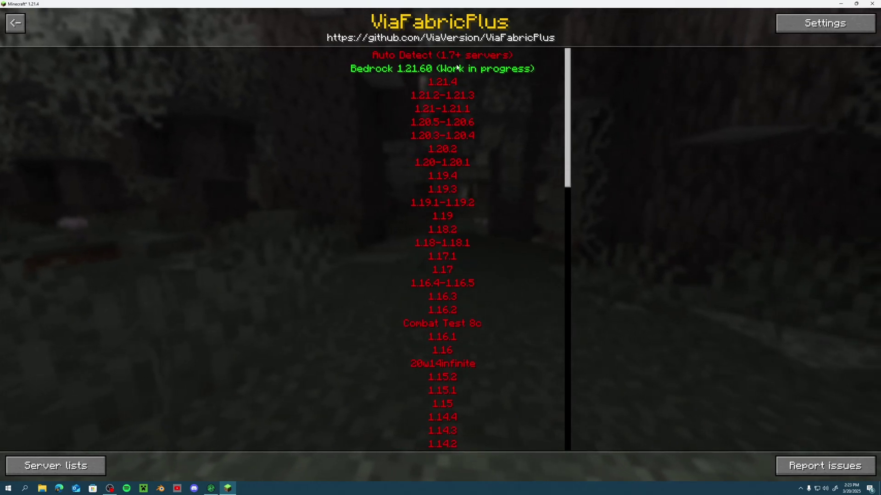
- Open the ViaFabricPlus settings and examine the General, Bedrock and Authentication options, including the linked Bedrock account
left_click(800, 25)
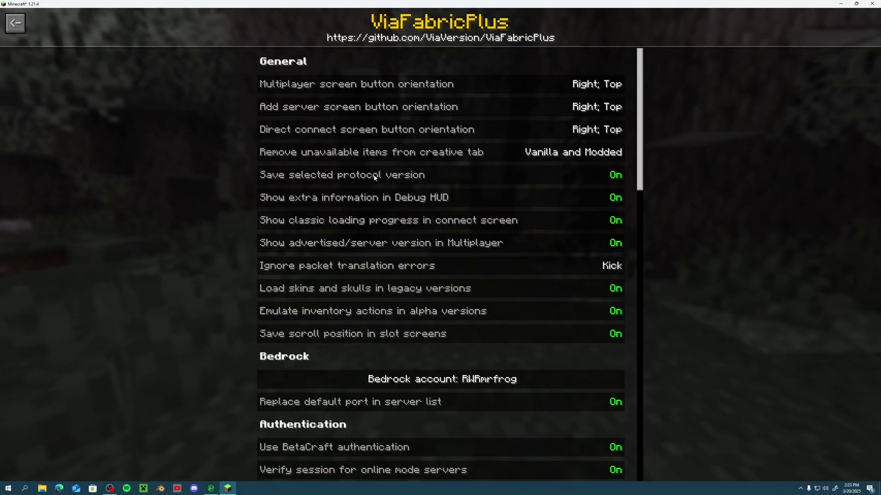
left_click(15, 23)
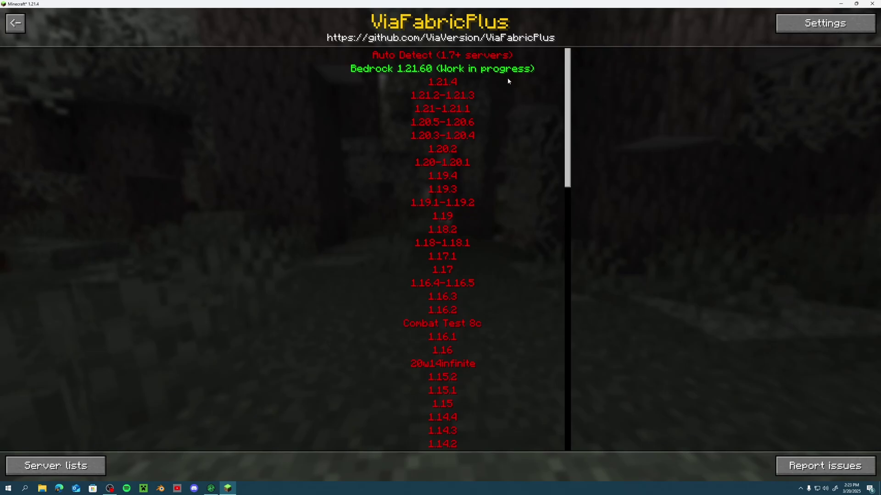
left_click(800, 23)
scroll(519, 262, "down", 3)
scroll(519, 262, "up", 3)
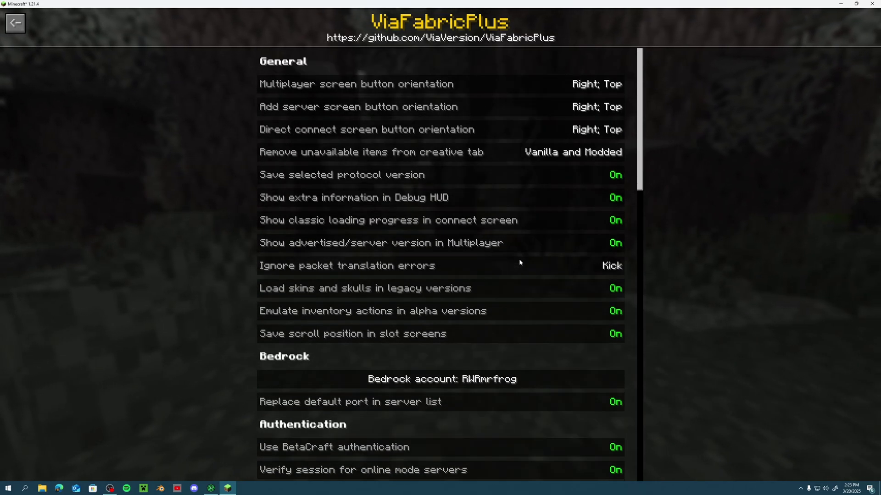
scroll(524, 107, "down", 15)
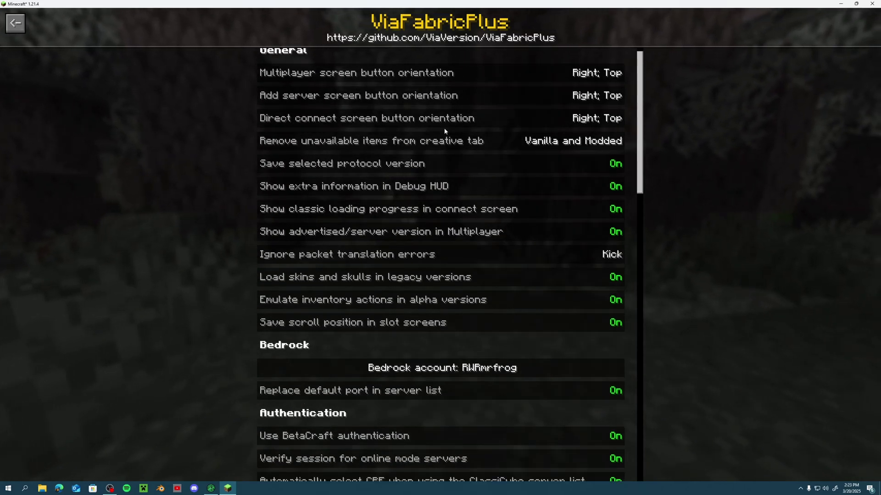
- Leave the ViaFabricPlus settings, check the name and address fields for adding a server, and return to the server list without saving
left_click(9, 23)
left_click(19, 24)
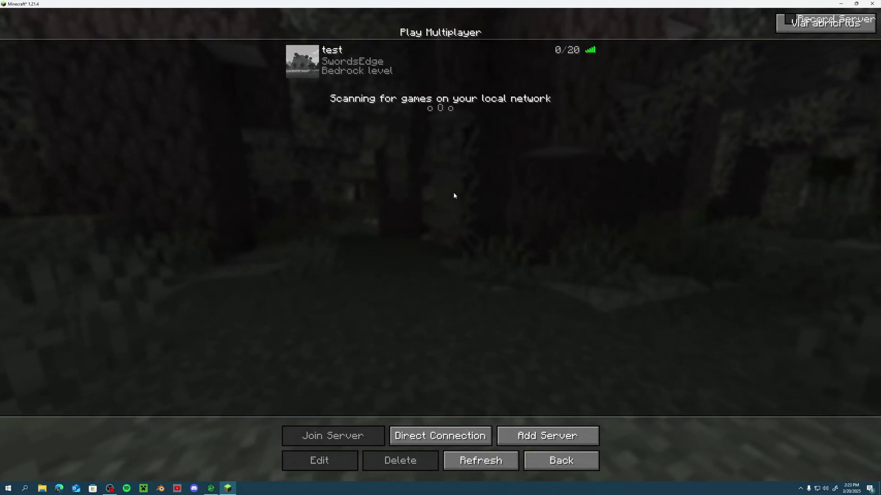
left_click(542, 437)
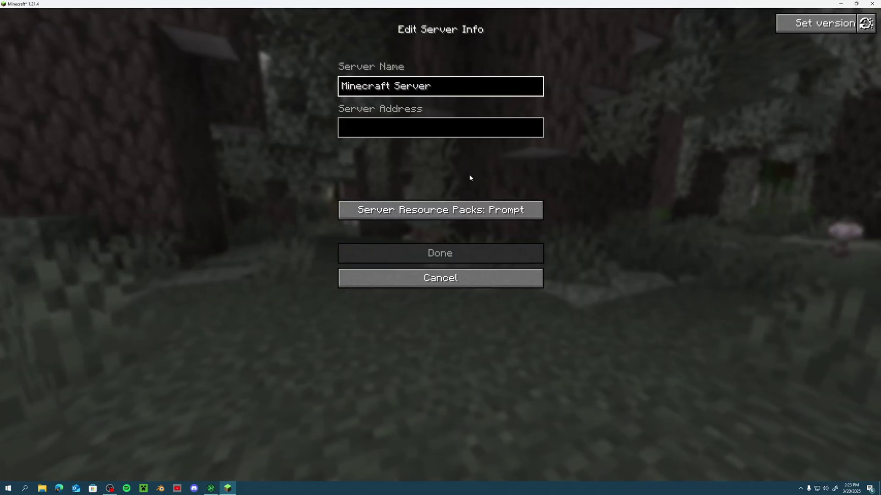
left_click(398, 133)
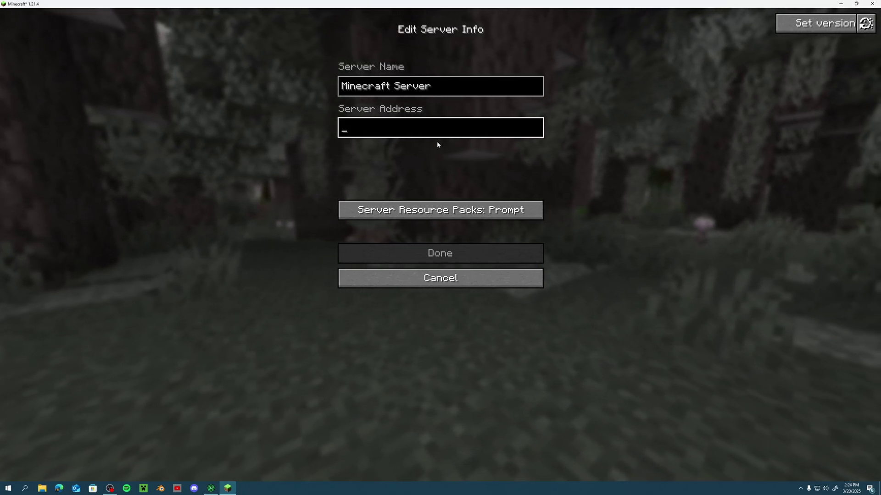
left_click(476, 279)
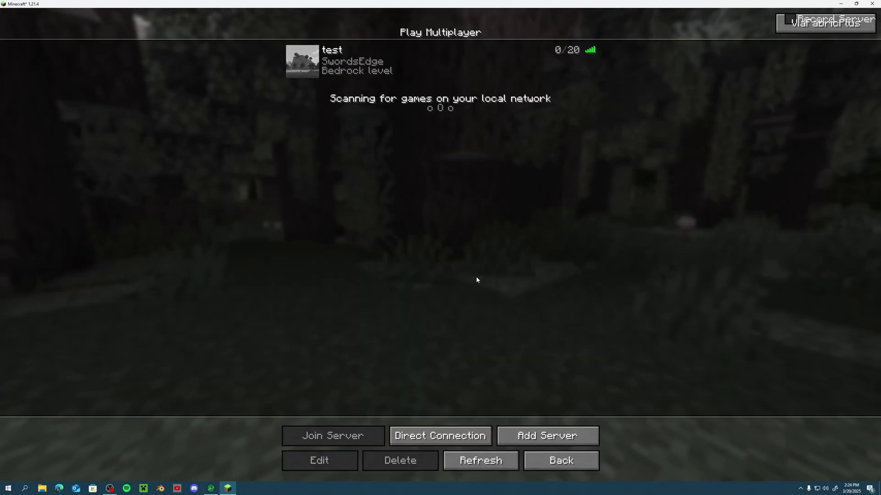
- Join the test server and walk out through the building's entrance along the white walkway towards the sea
left_click(307, 63)
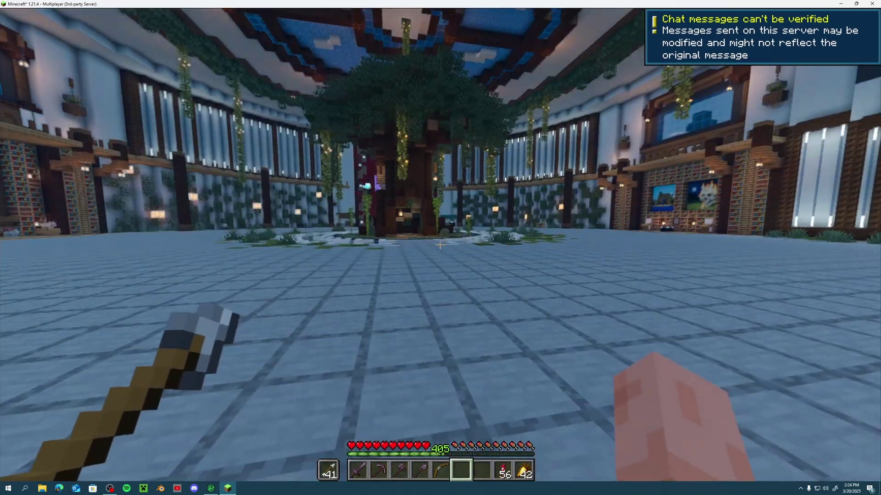
key("w")
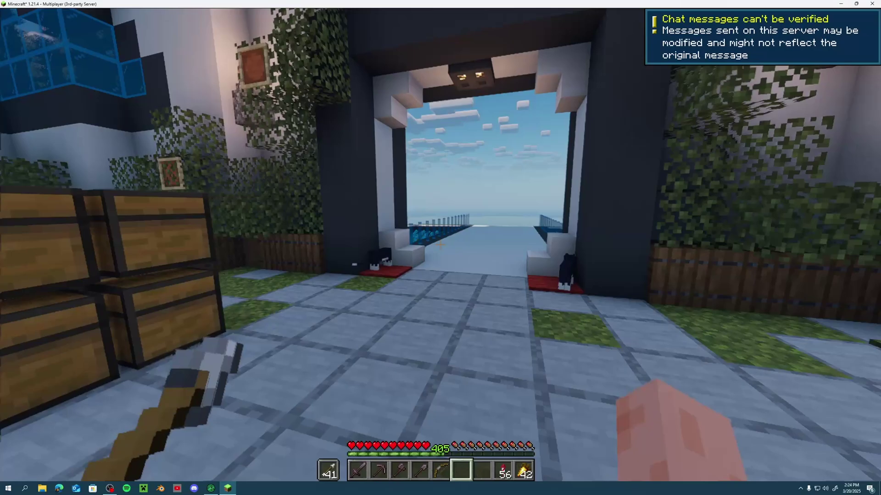
key("w")
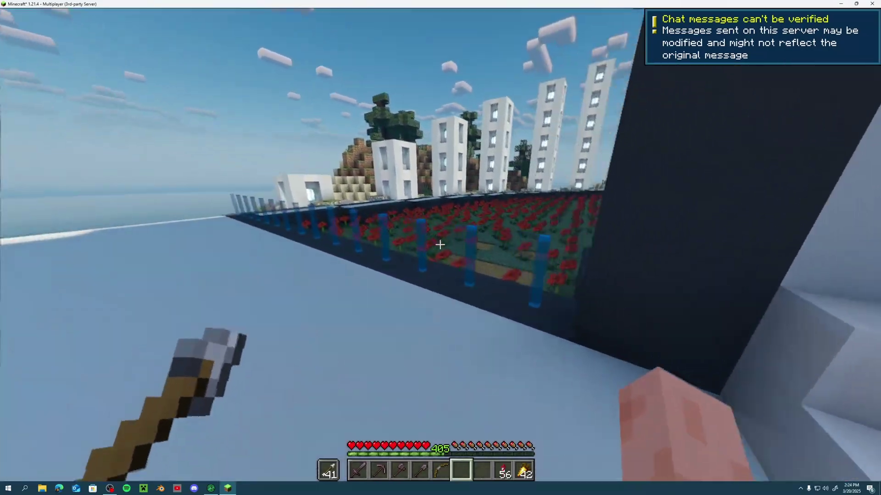
key("w")
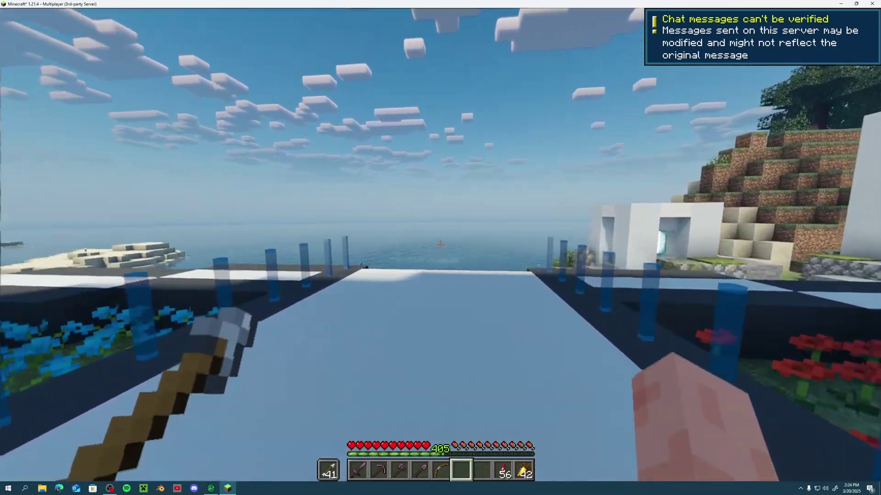
key("w")
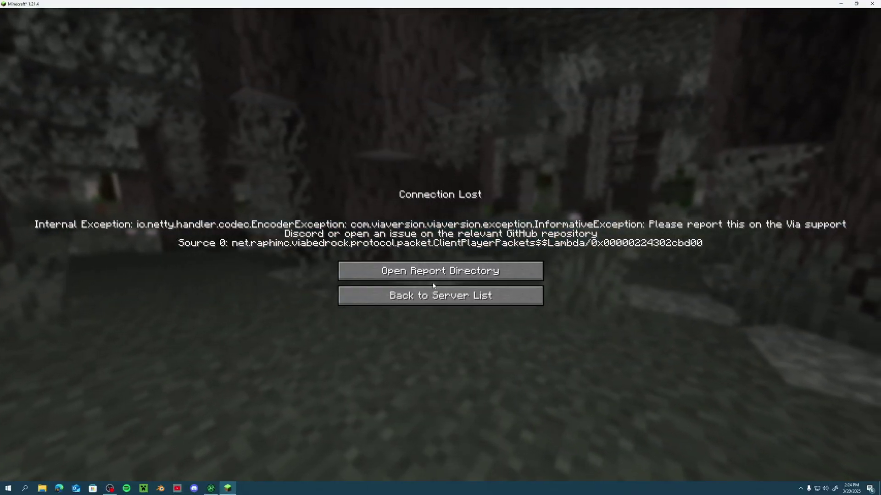
- Return to the server list, rejoin the test server, and walk from the walkway back into the main hall
left_click(470, 300)
left_click(309, 69)
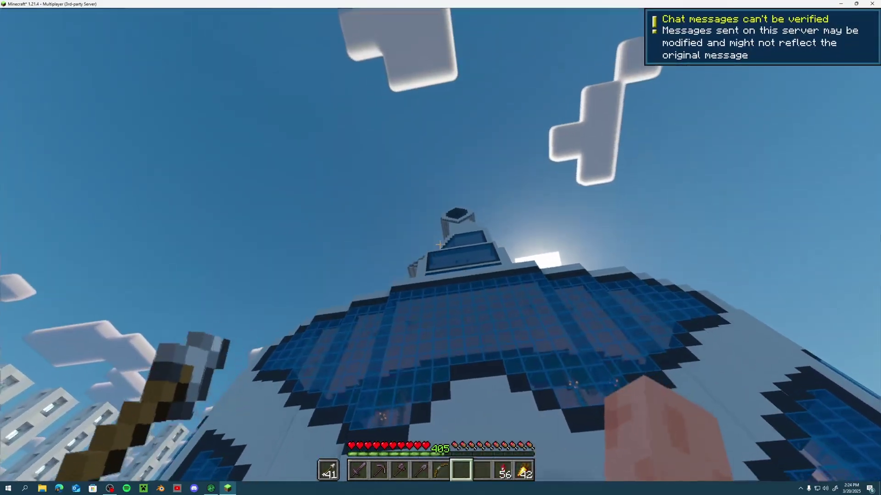
key("w")
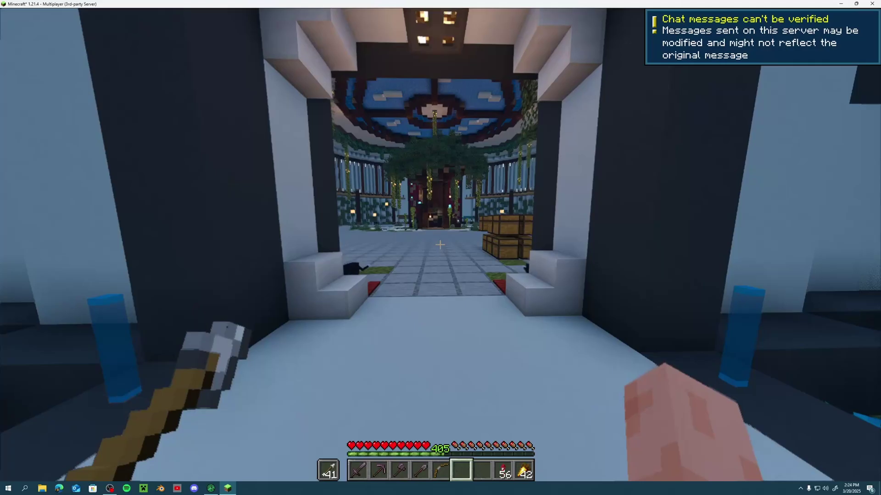
key("w")
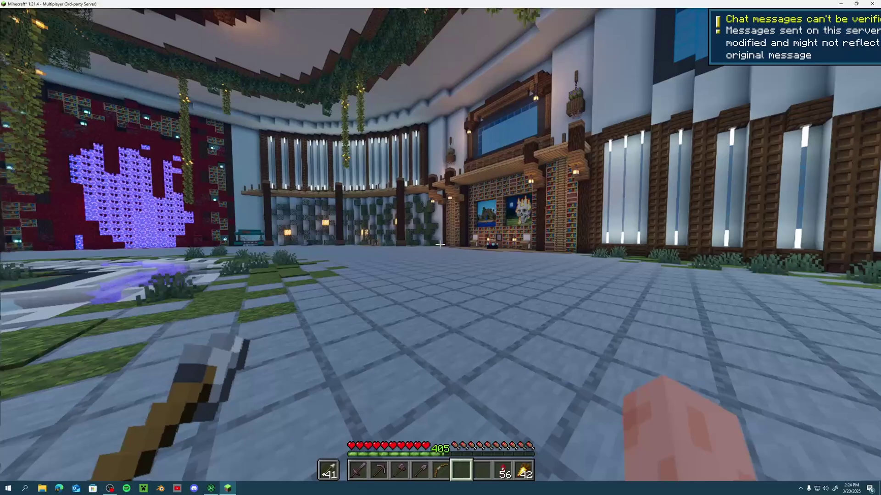
- Walk around the main hall past the portal wall and along the stream circling the central tree
key("w")
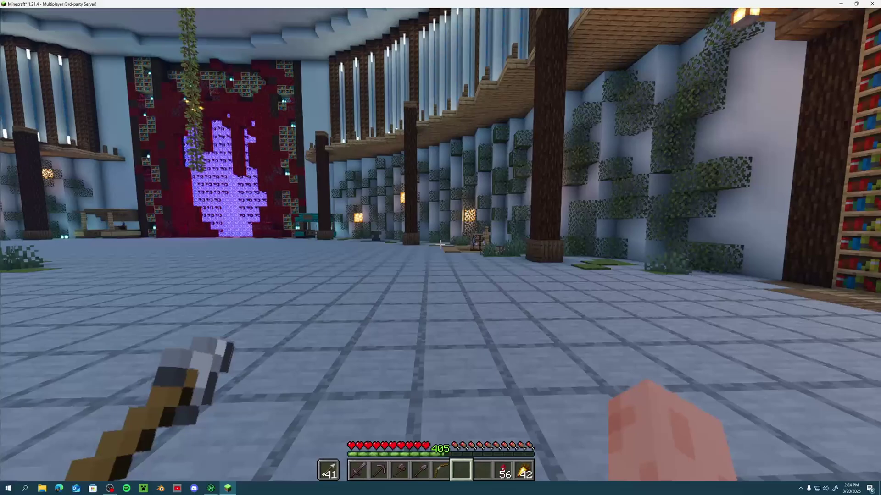
key("w")
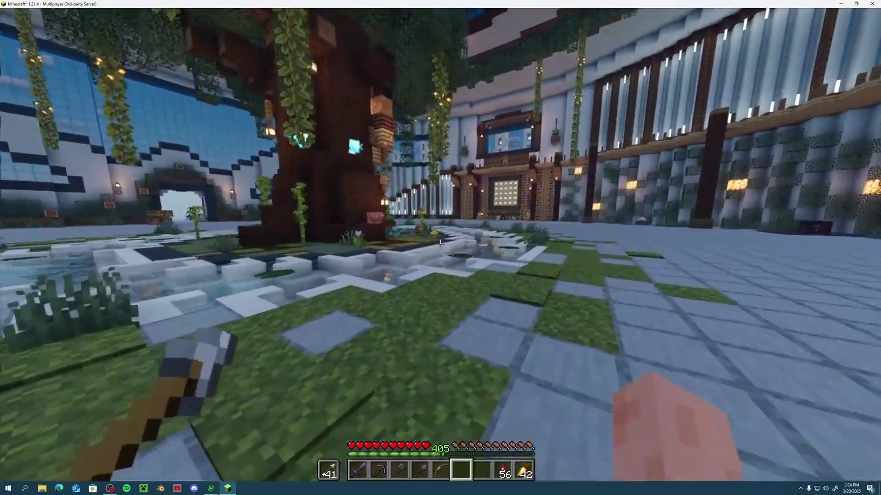
key("w")
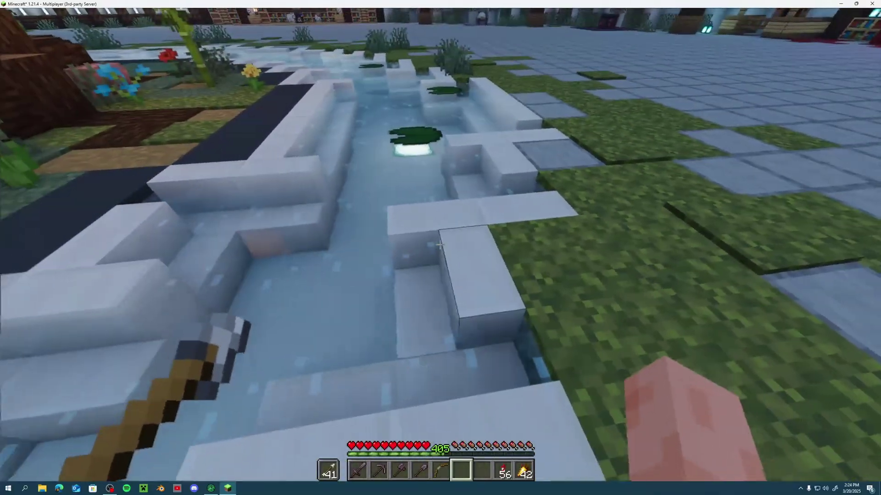
key("w")
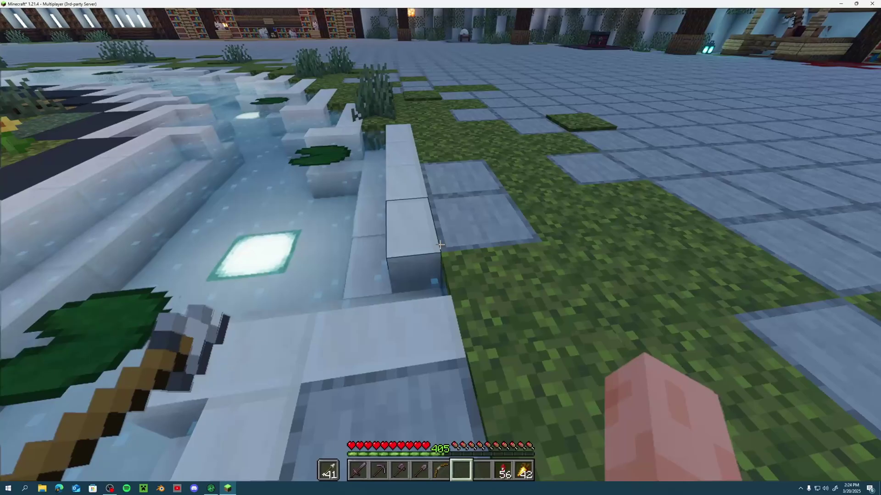
key("w")
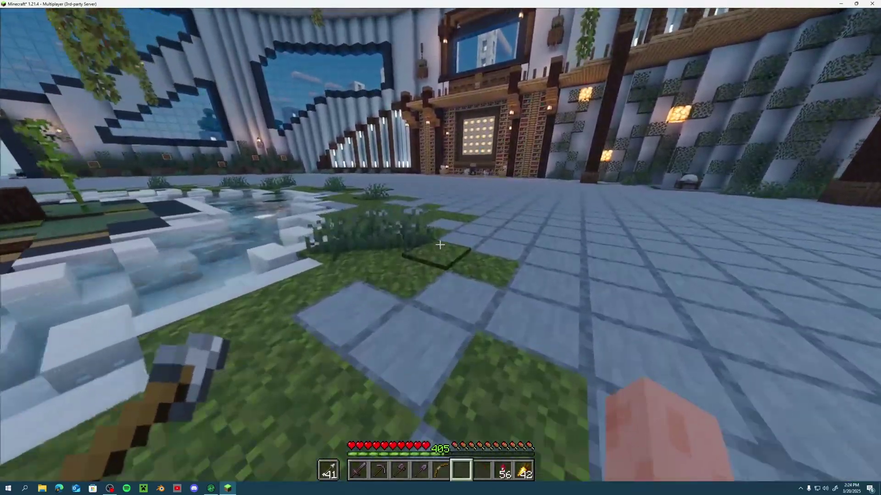
key("w")
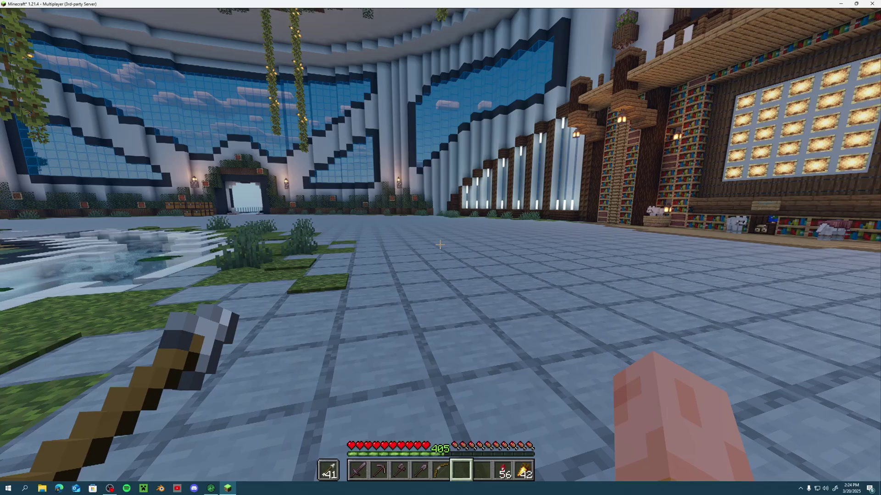
- Resume play from the game menu and reload the shaders while crossing the hall towards the entrance
key("Escape")
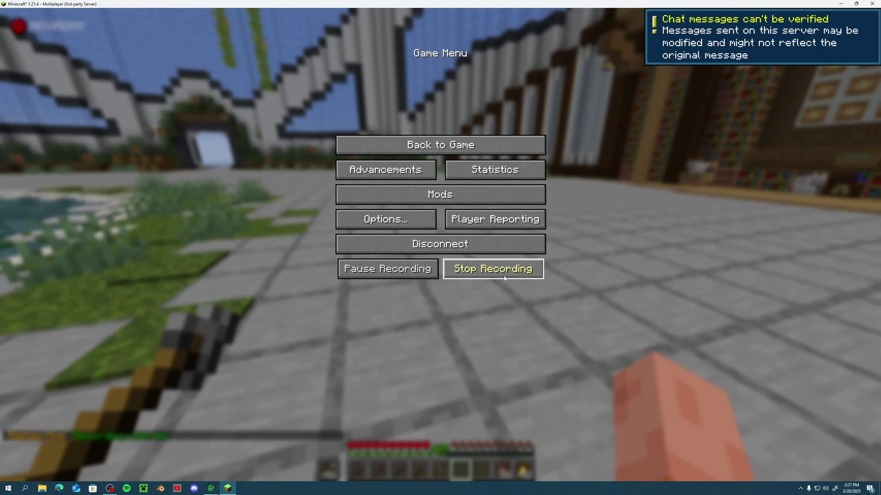
key("Escape")
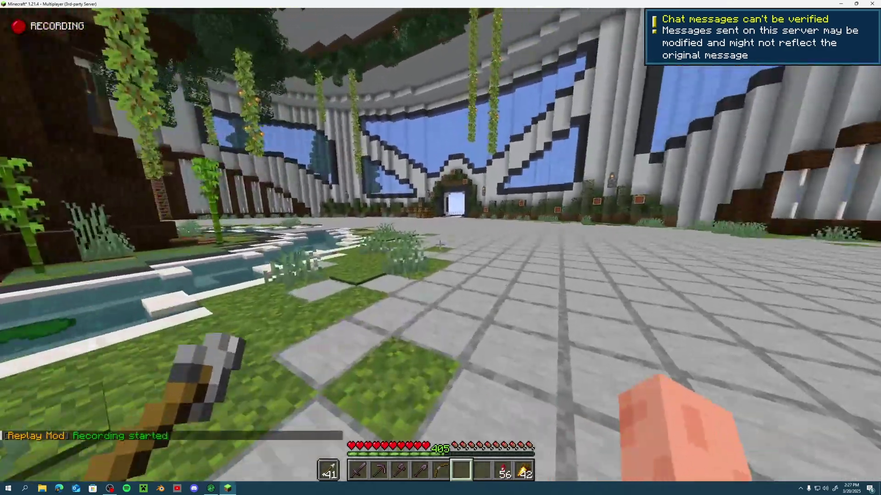
key("w")
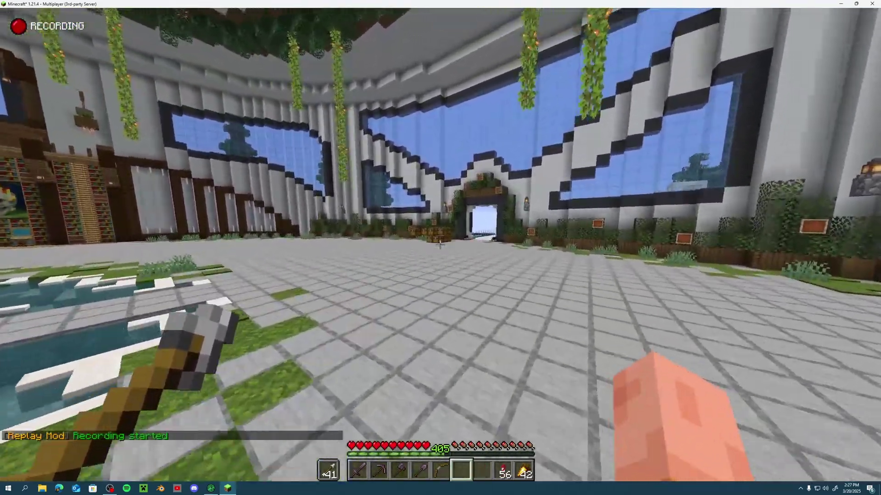
key("w")
key("r")
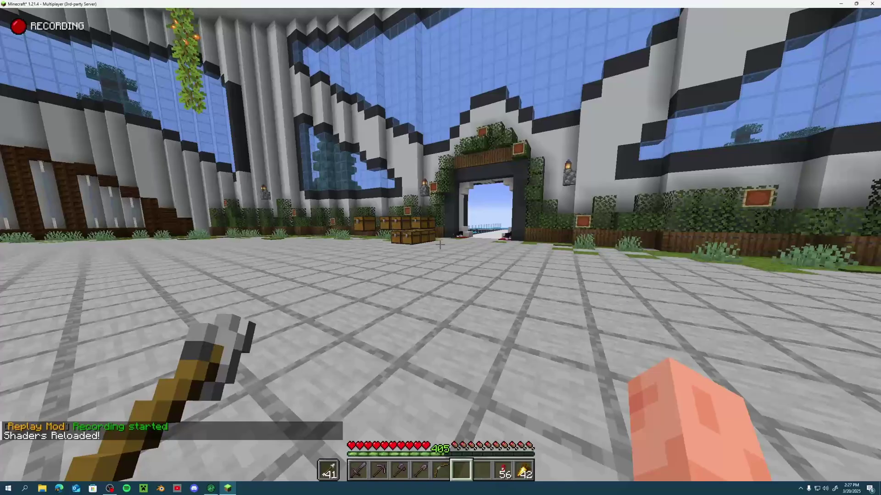
- Walk out past the red flower field and over the grassy shore to the white staircase
key("w")
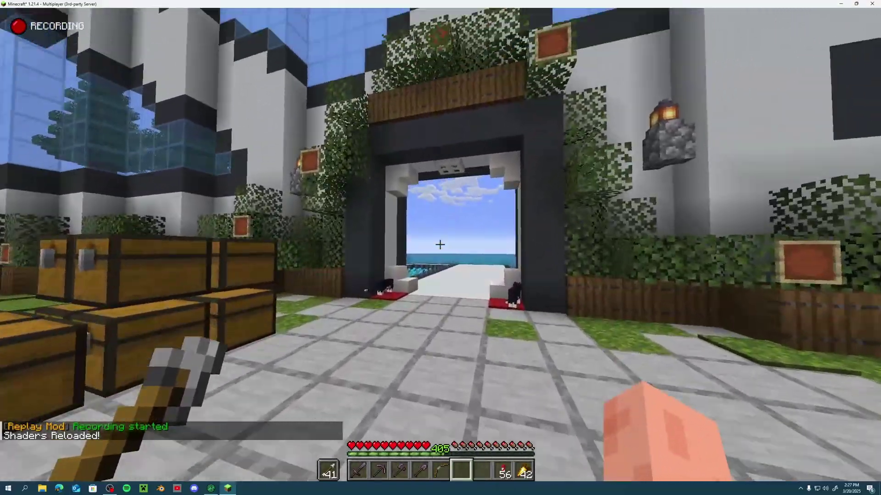
key("w")
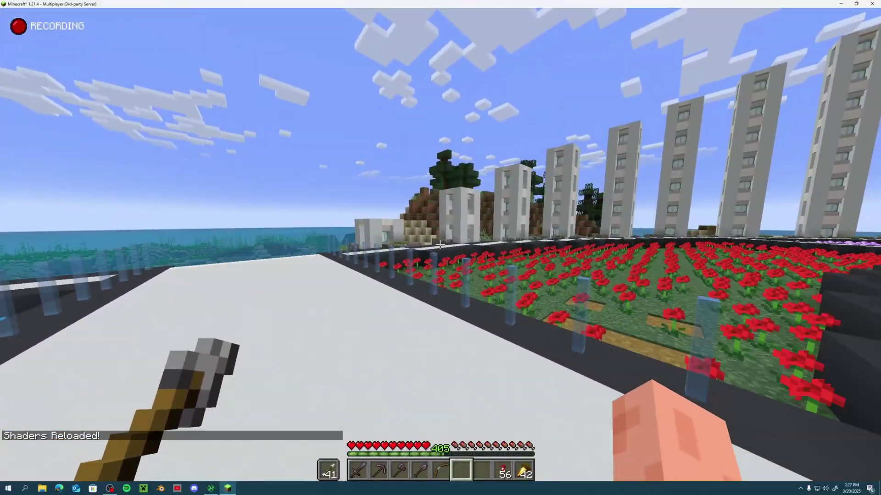
key("w")
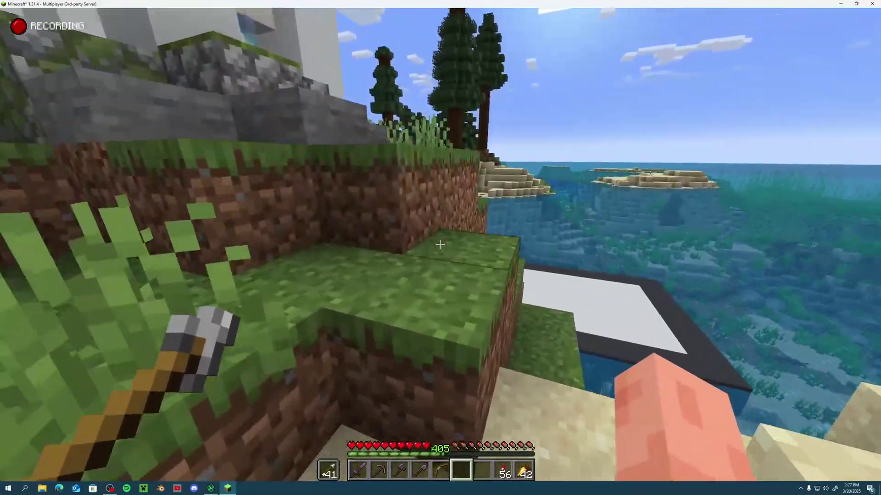
key("w")
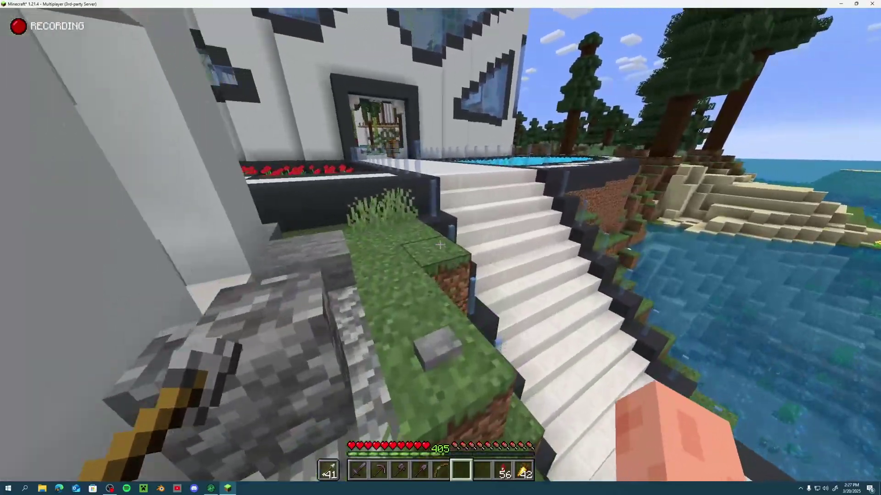
- Walk along the white walkway back into the hall and follow the stream towards the purple portal
key("w")
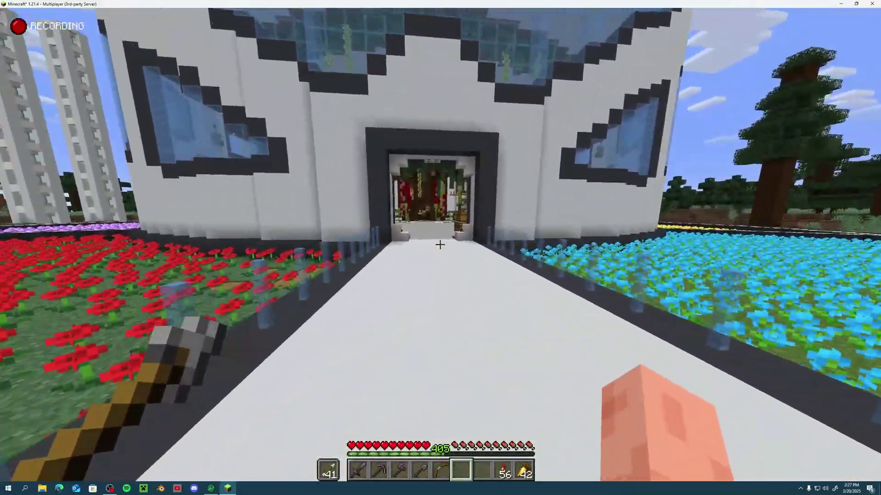
key("w")
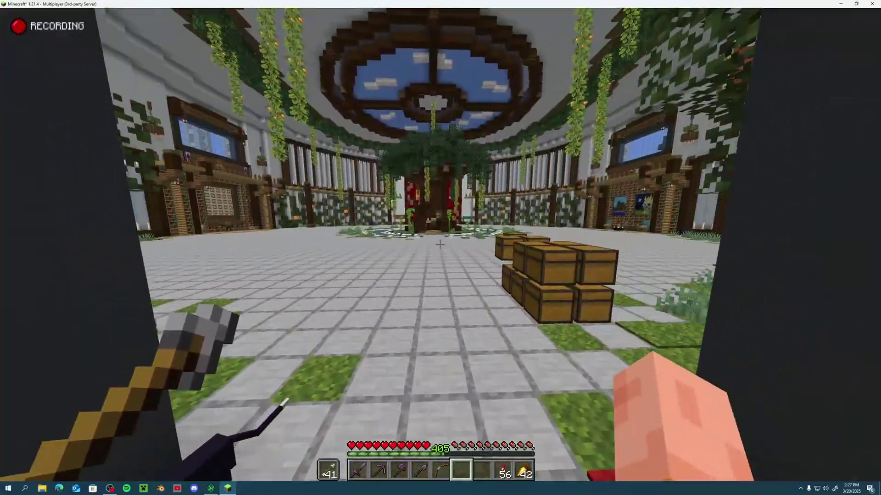
key("w")
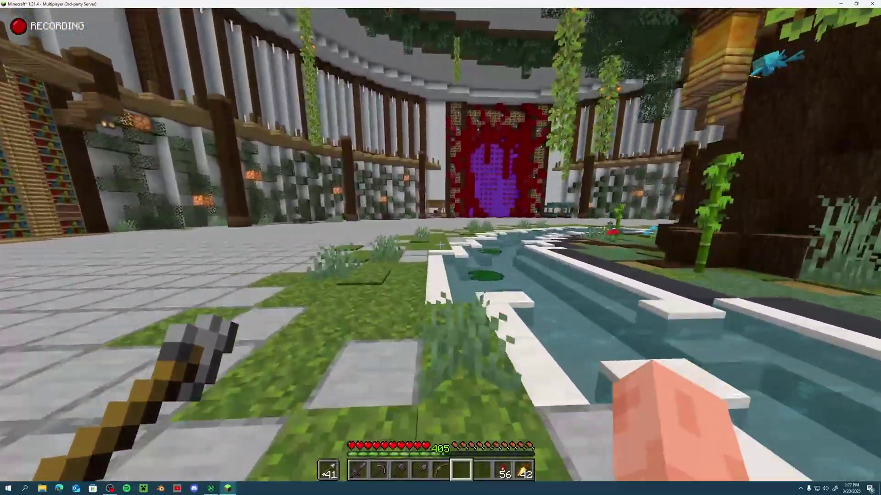
key("w")
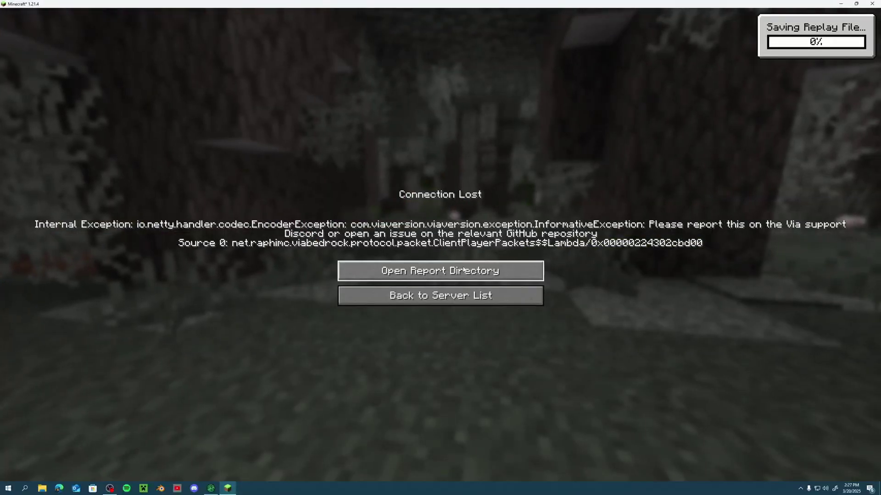
- Leave the disconnect screen, cancel the reconnection to the test server, and go back to the title screen
left_click(424, 296)
left_click(310, 69)
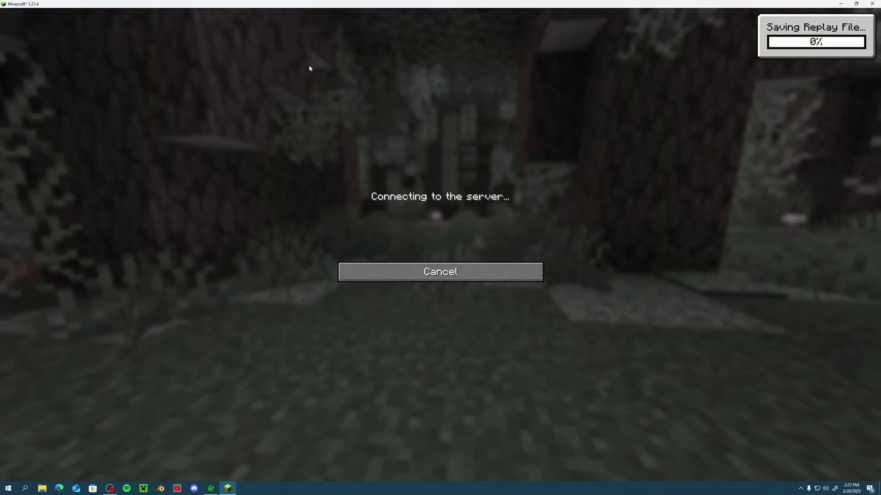
left_click(453, 263)
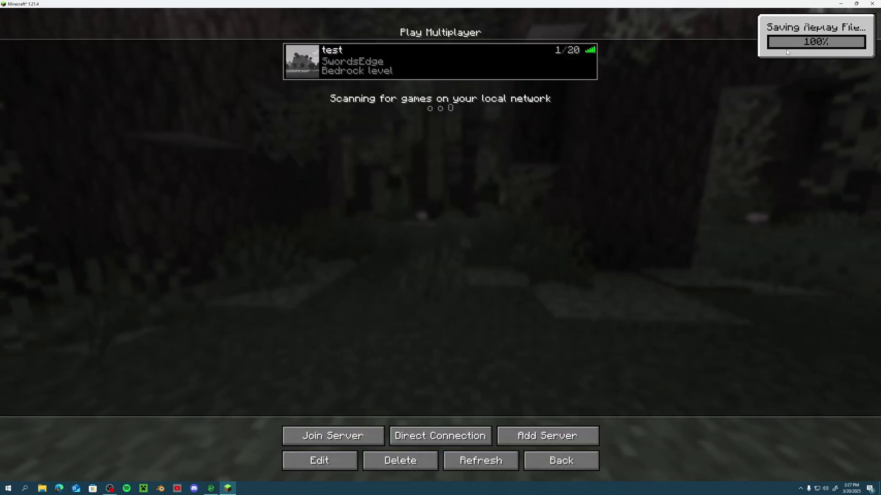
left_click(547, 466)
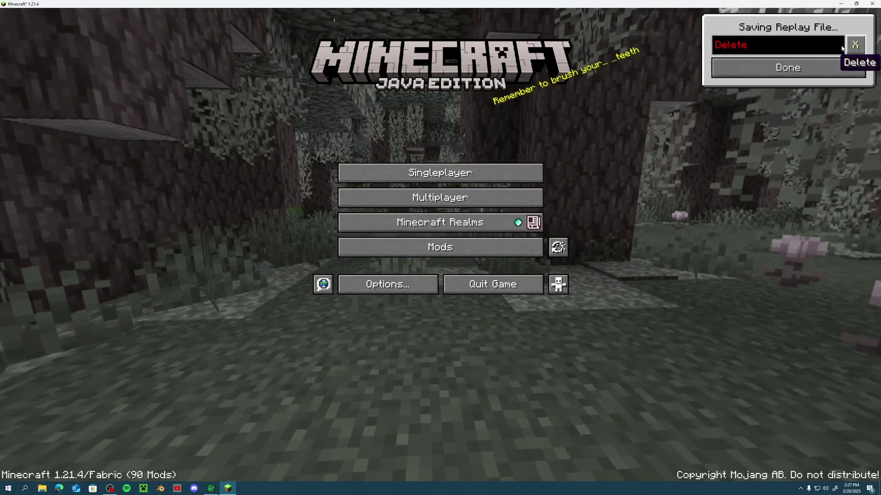
- Name the replay recording "Swordsedge test 2" and finish saving it
left_click(818, 43)
type("A")
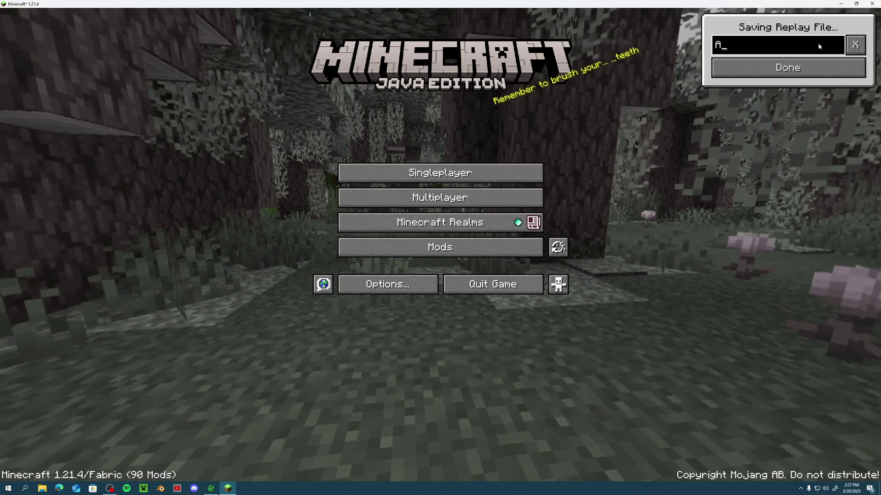
type("w")
key("BackSpace")
key("BackSpace")
type("Sw")
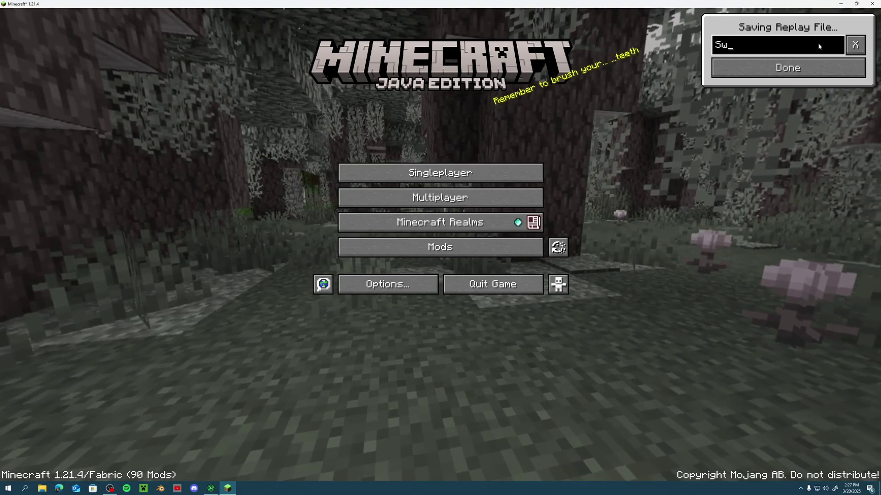
type("ordsedge")
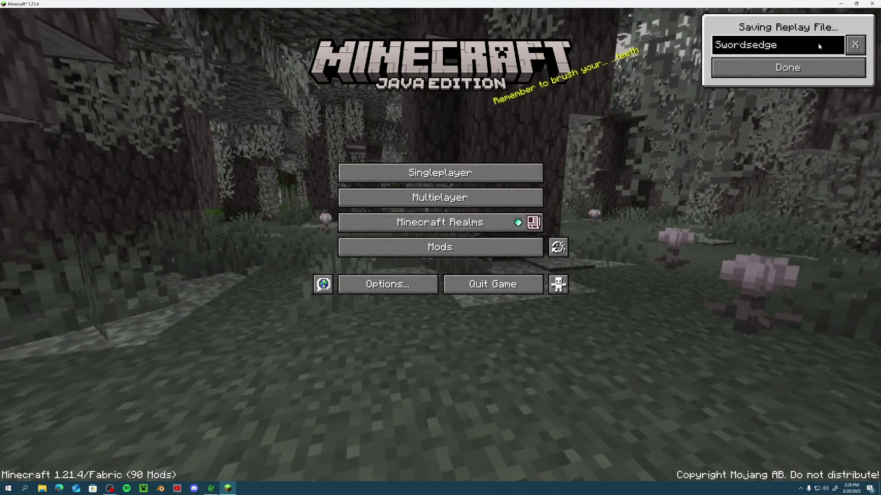
type(" test 2")
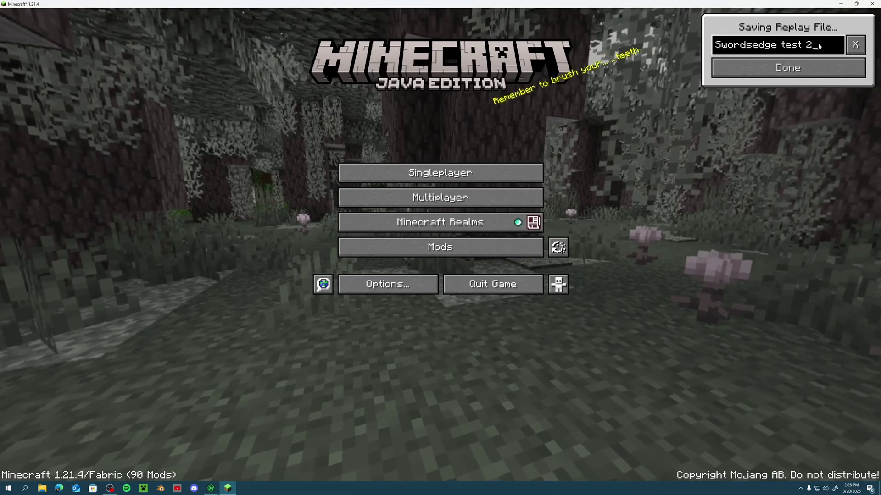
left_click(798, 68)
- Open the Replay Viewer from the title screen and load the "Swordsedge test 2" replay
left_click(558, 284)
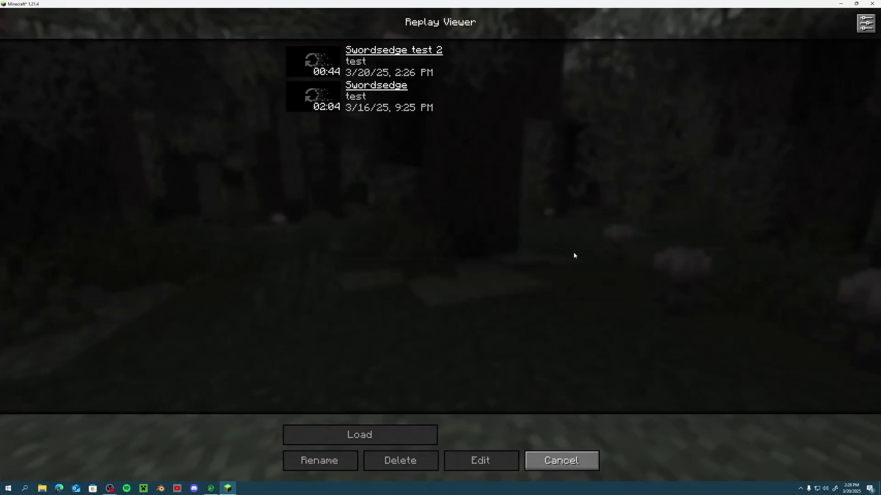
left_click(315, 58)
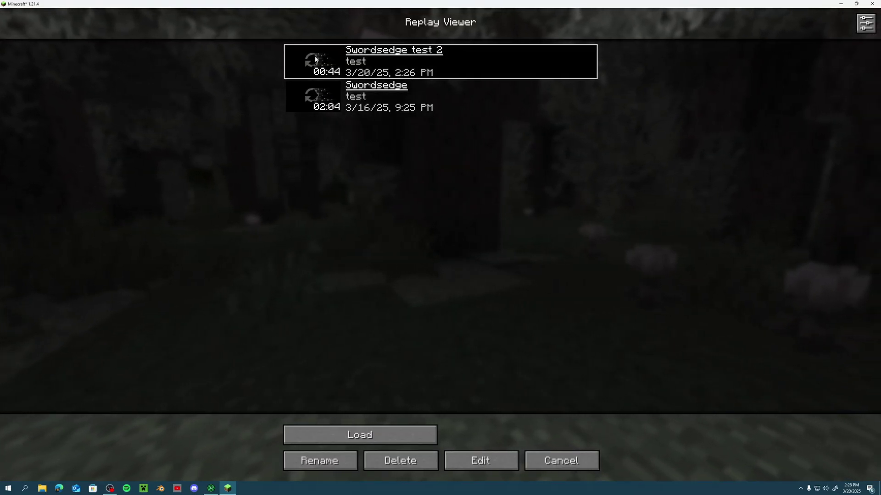
left_click(394, 436)
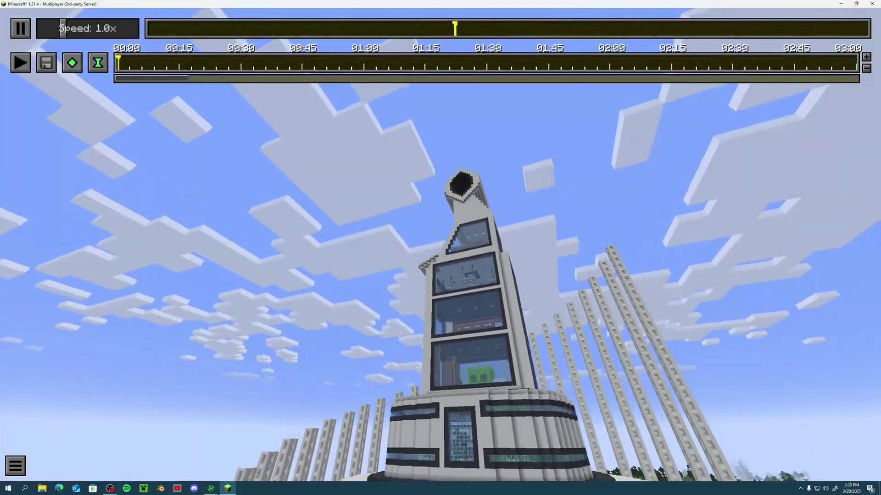
- Enable shaders with the photon_v1.1.zip pack in the video settings and return to the replay
key("Escape")
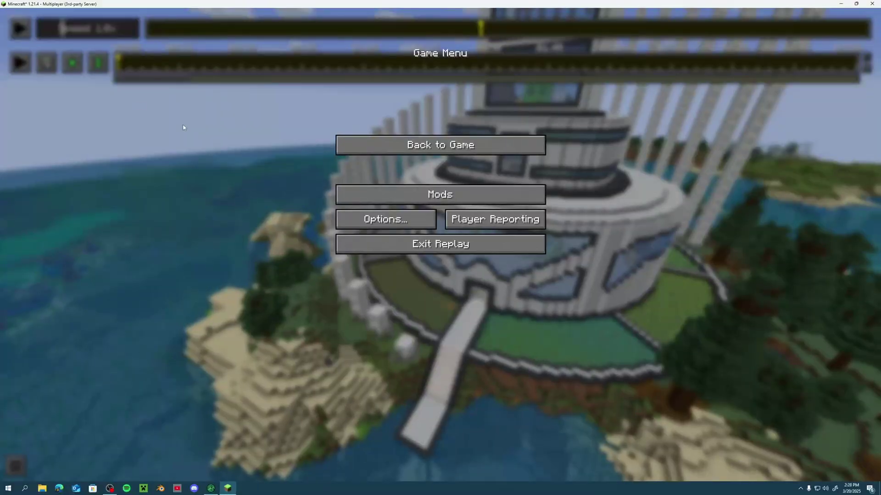
key("Escape")
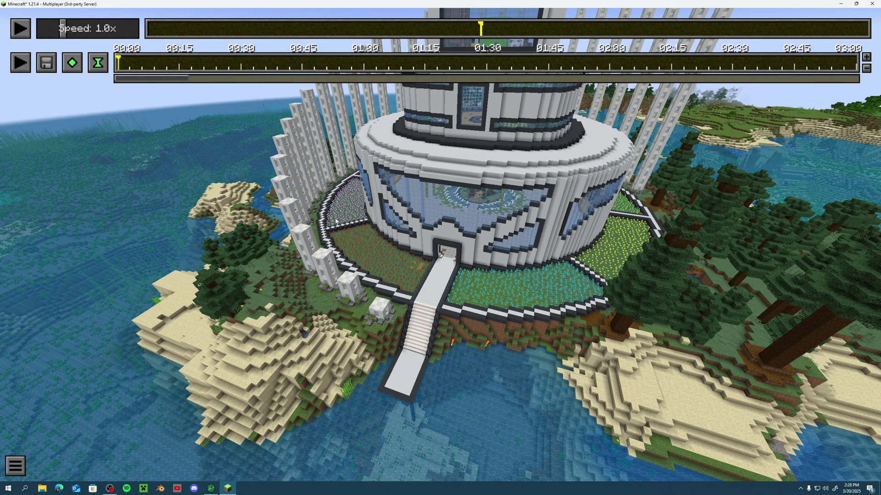
key("Escape")
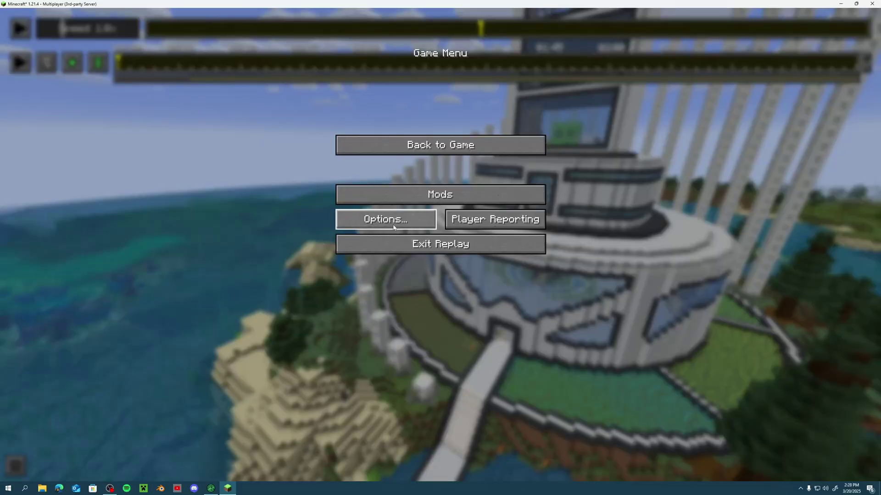
left_click(394, 227)
left_click(382, 145)
left_click(300, 24)
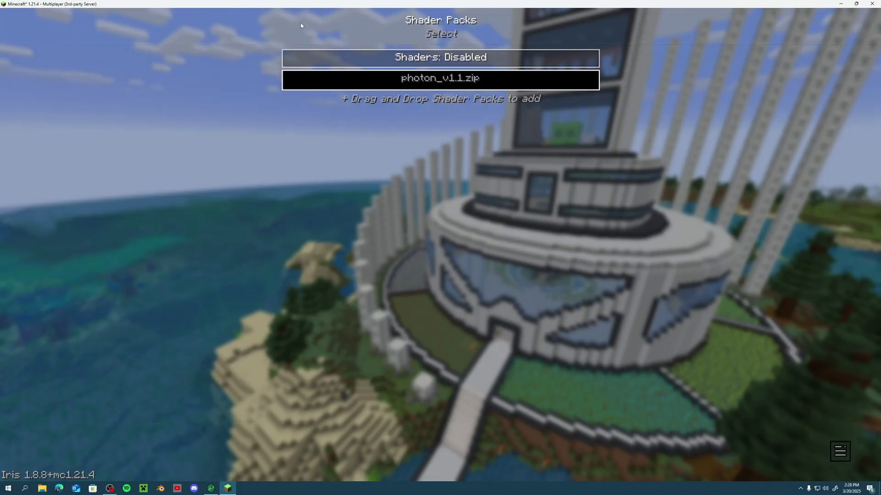
left_click(421, 85)
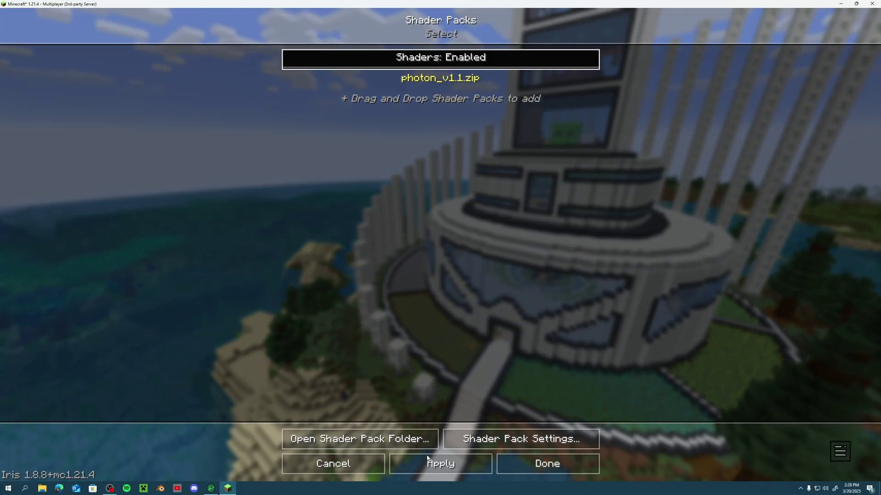
key("Escape")
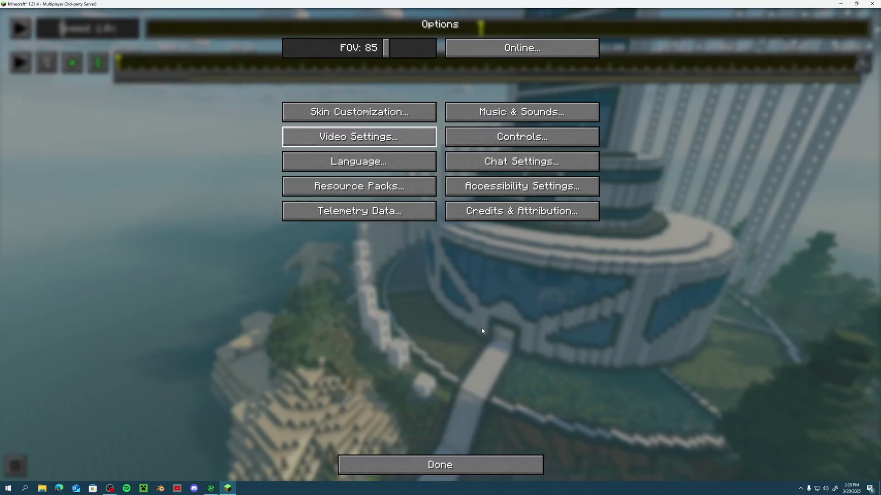
key("Escape")
key("Escape")
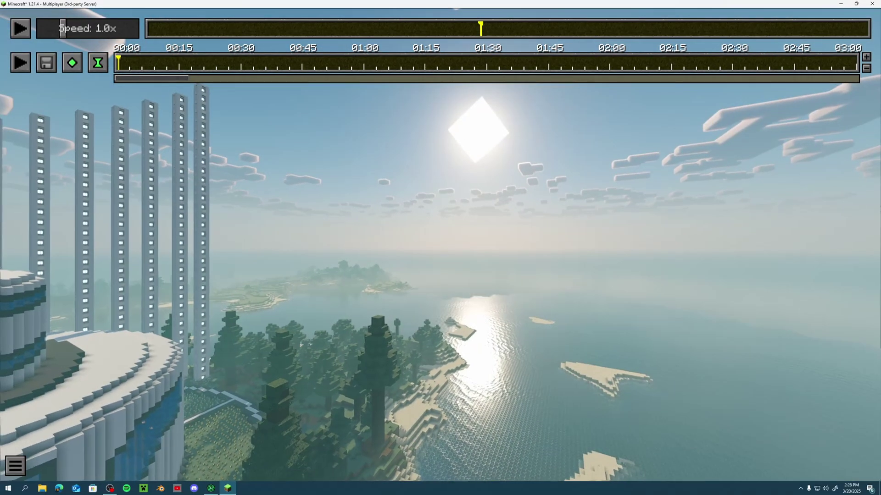